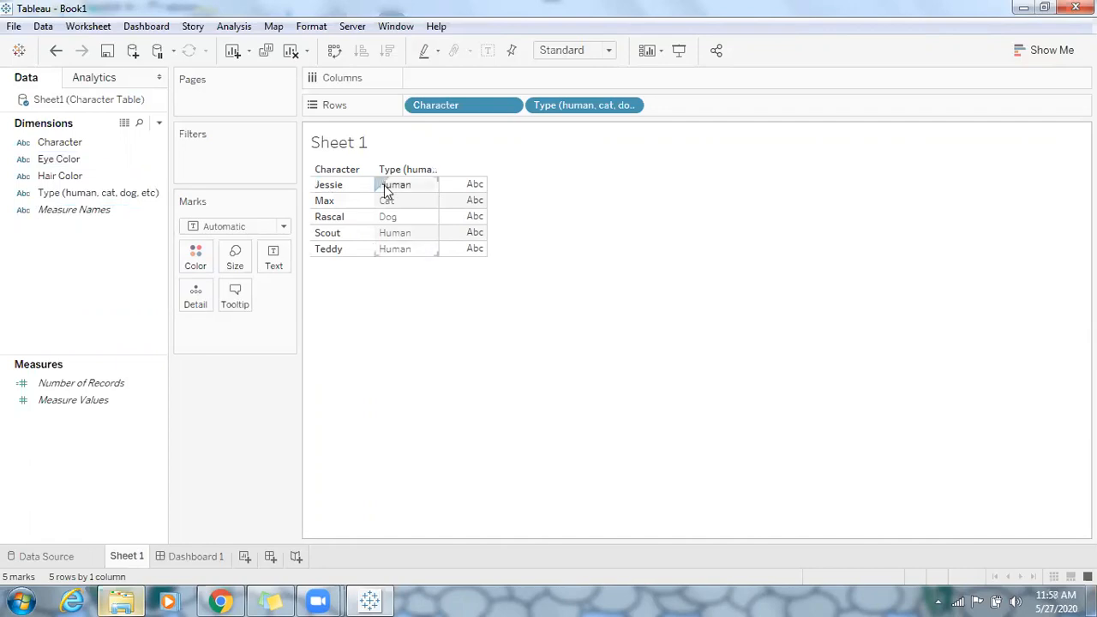
- Create a new worksheet and add the Type (human, cat, dog, etc) dimension to its rows
{"action": "left_click", "coordinate": [139, 157]}
{"action": "key", "text": "ctrl+m"}
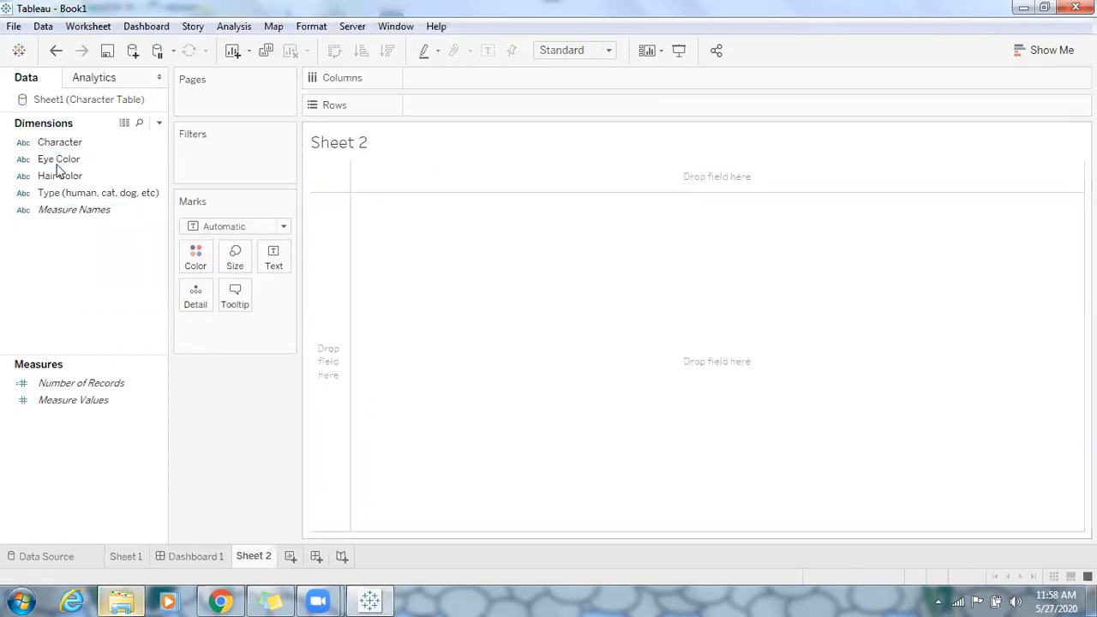
{"action": "left_click", "coordinate": [53, 176]}
{"action": "left_click", "coordinate": [49, 210]}
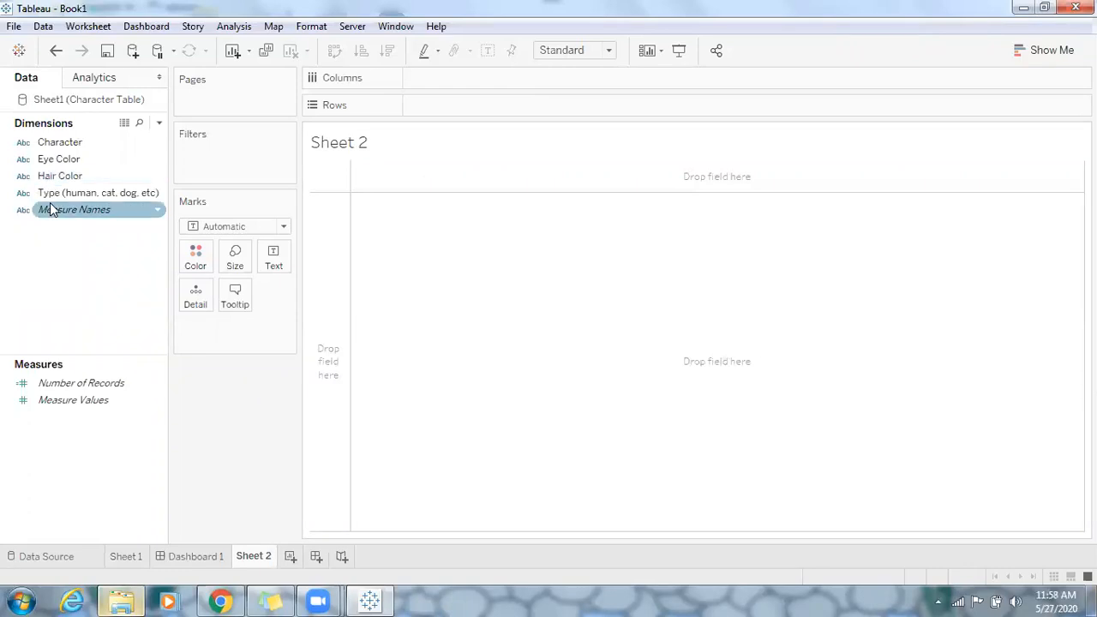
{"action": "double_click", "coordinate": [54, 194]}
{"action": "left_click", "coordinate": [344, 232]}
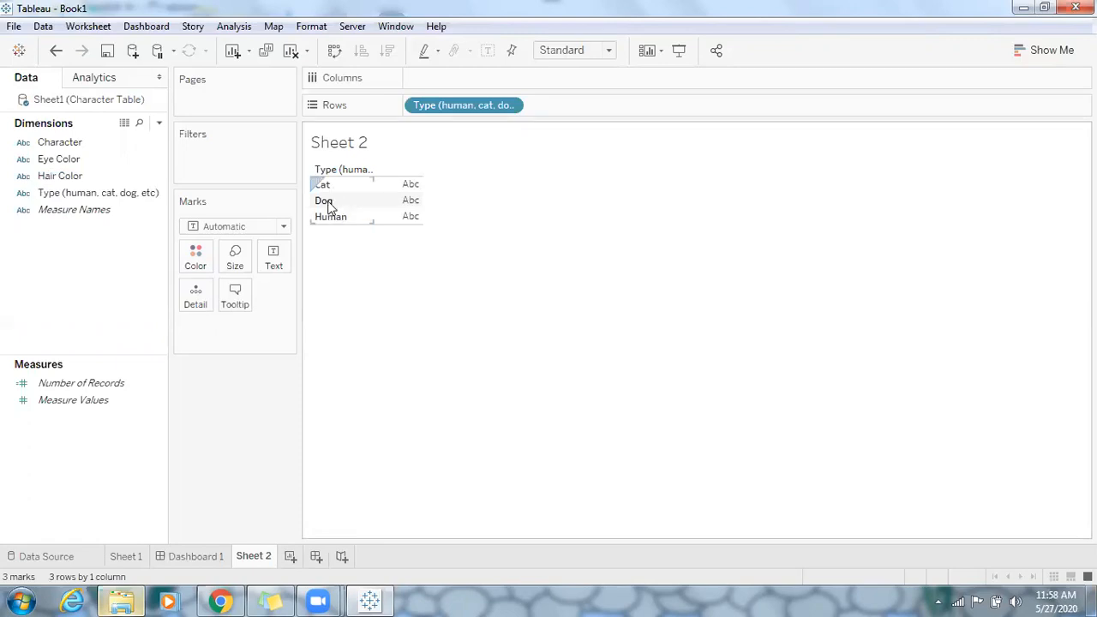
- Add Number of Records for each type and convert the table to a bar chart with the types along the columns
{"action": "left_click", "coordinate": [69, 383]}
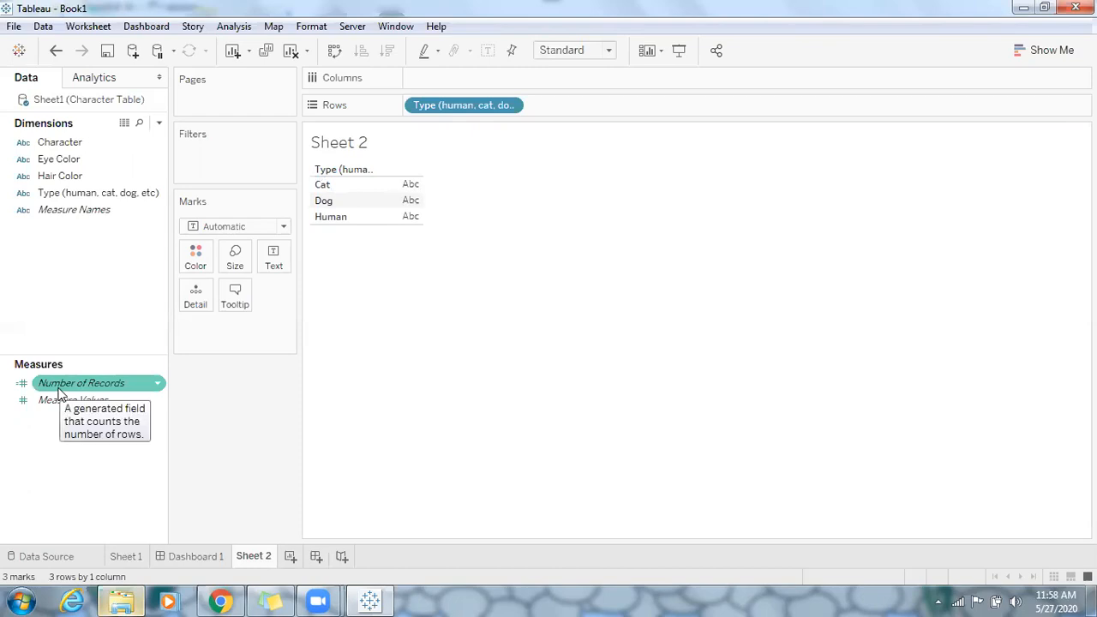
{"action": "left_click_drag", "start_coordinate": [461, 236], "coordinate": [421, 184]}
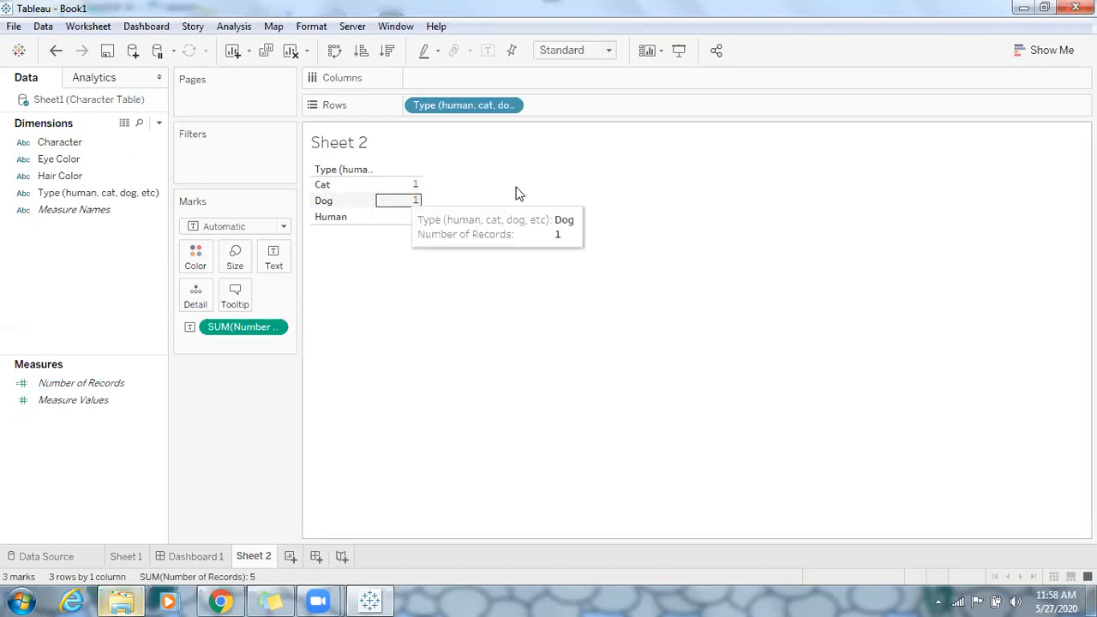
{"action": "left_click", "coordinate": [1034, 52]}
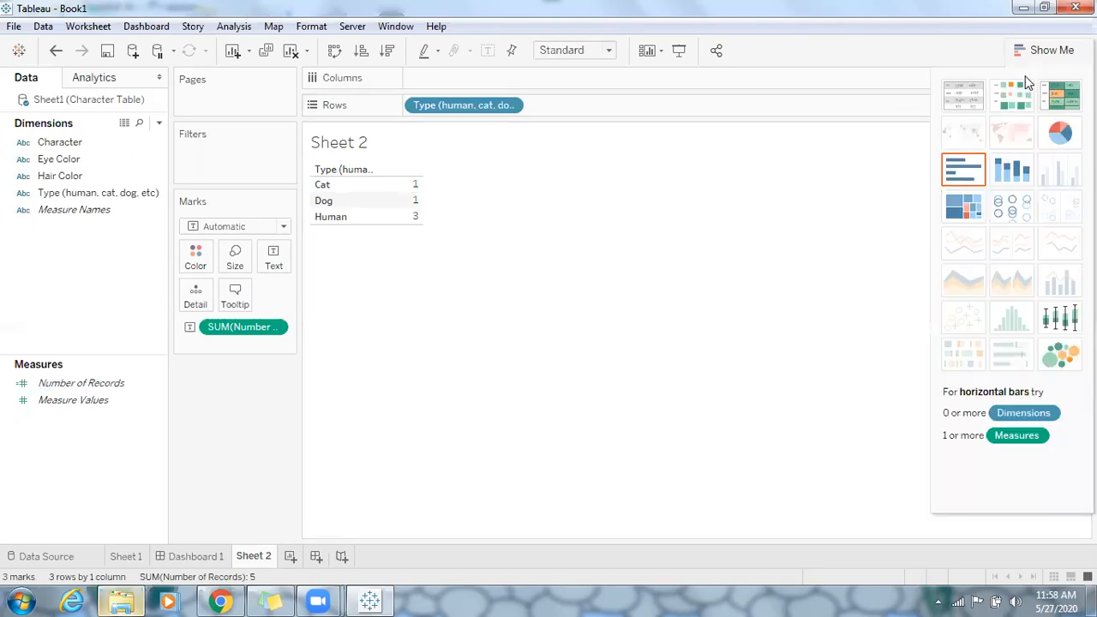
{"action": "left_click", "coordinate": [968, 179]}
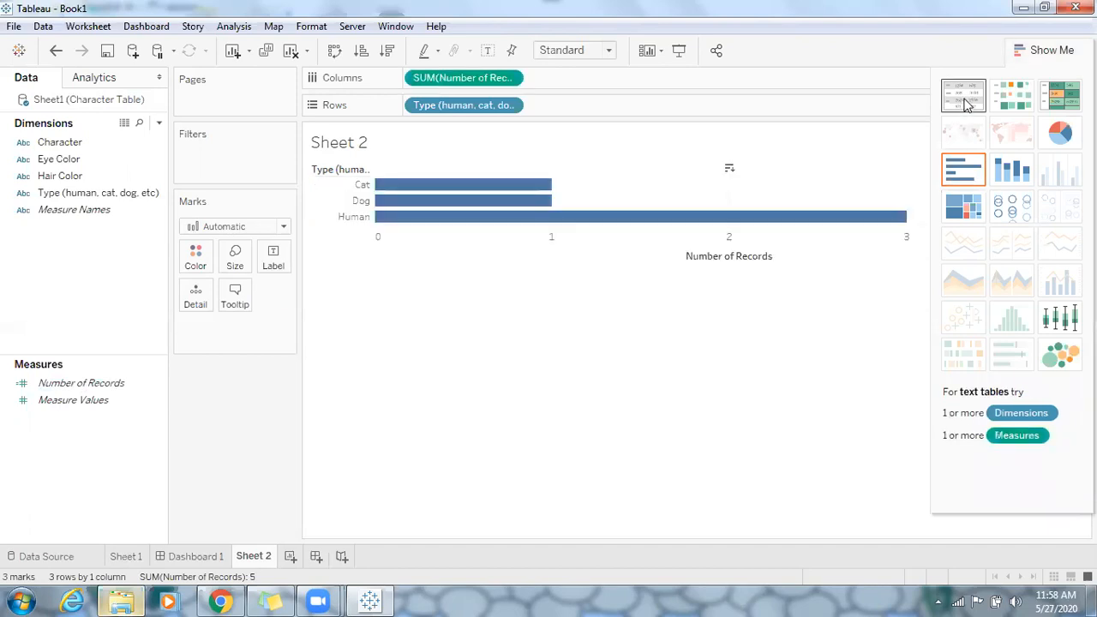
{"action": "left_click", "coordinate": [1022, 49]}
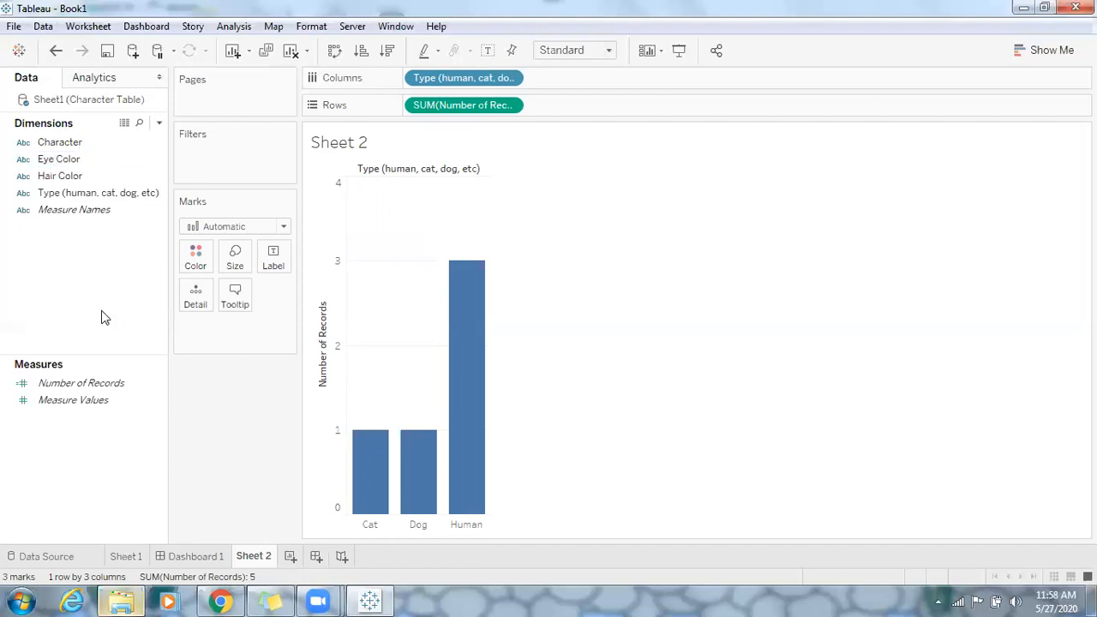
- Locate the Animals Data workbook in My Tableau Repository and connect to it as an additional Microsoft Excel data source
{"action": "left_click", "coordinate": [126, 600]}
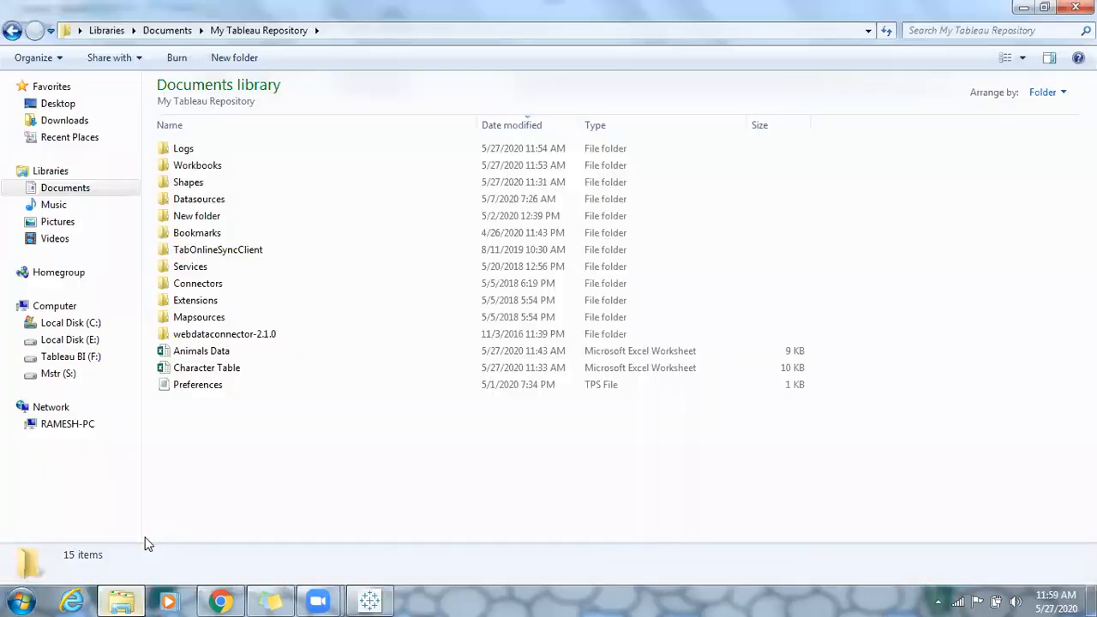
{"action": "left_click", "coordinate": [206, 352]}
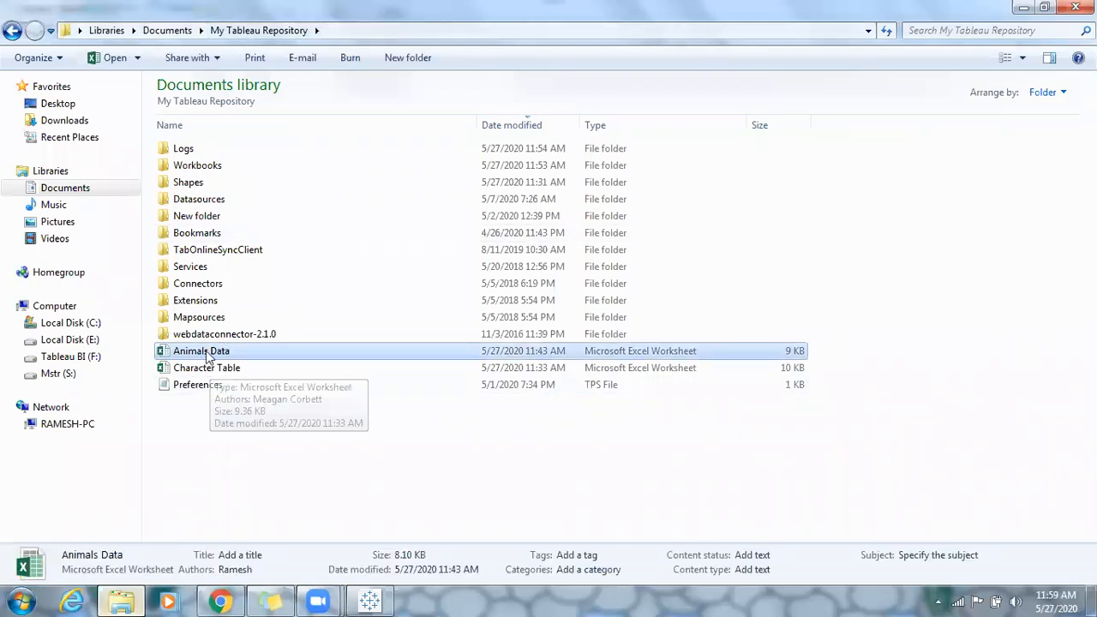
{"action": "left_click", "coordinate": [118, 599]}
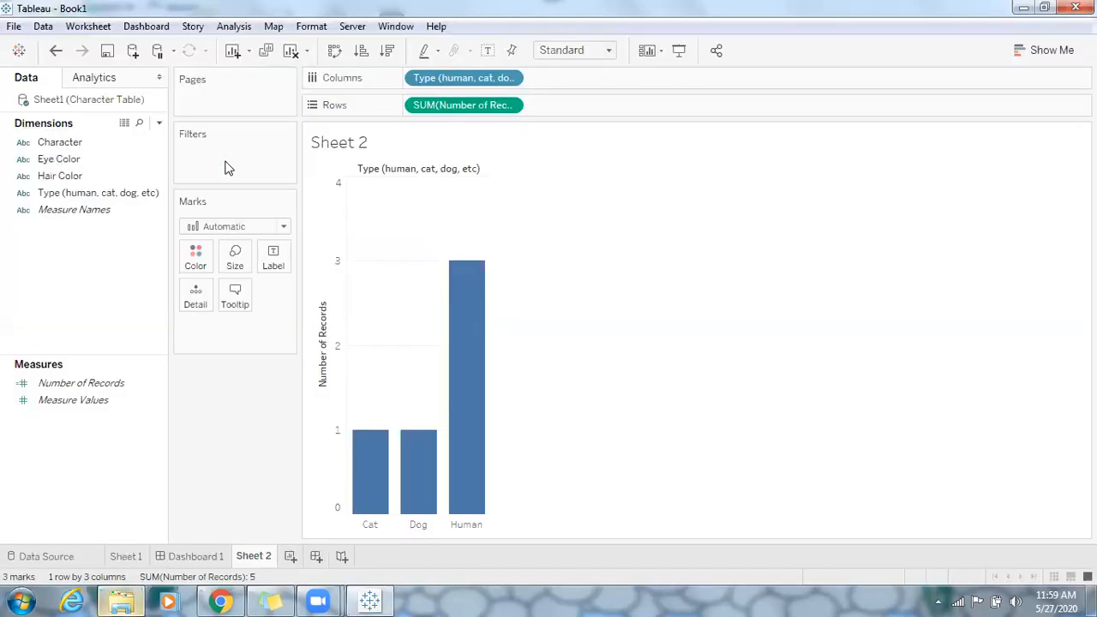
{"action": "left_click", "coordinate": [132, 53]}
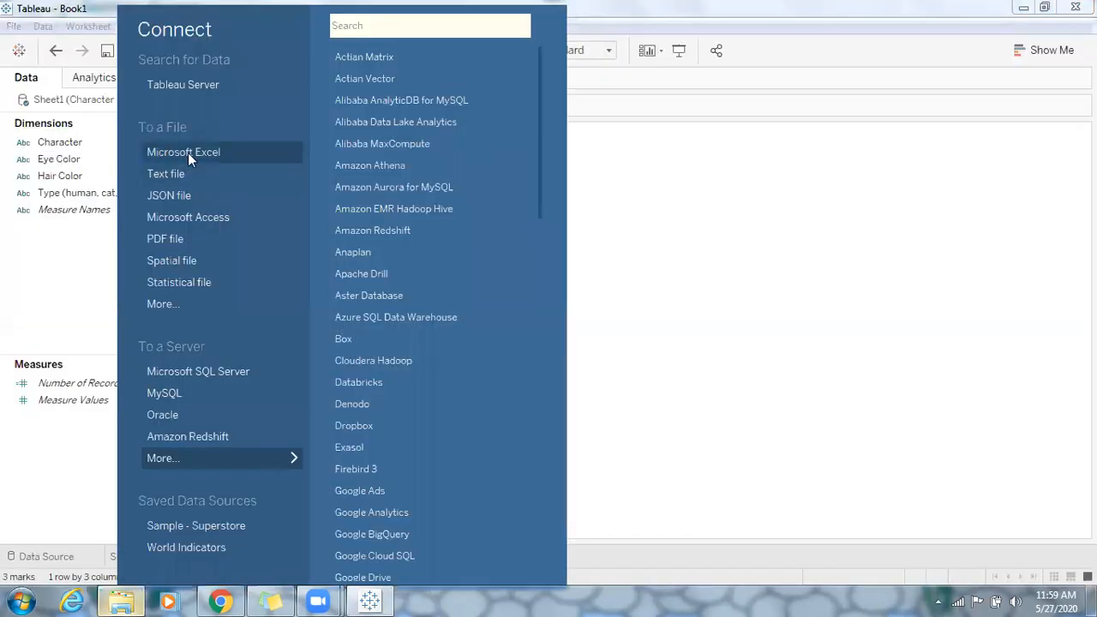
{"action": "left_click", "coordinate": [228, 164]}
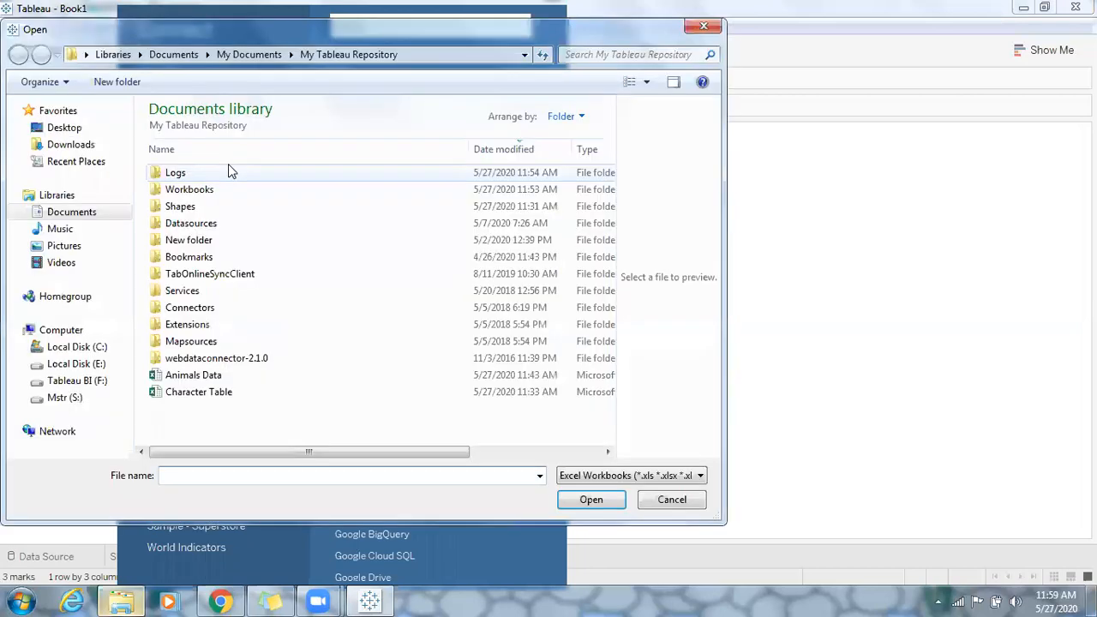
{"action": "left_click", "coordinate": [269, 379]}
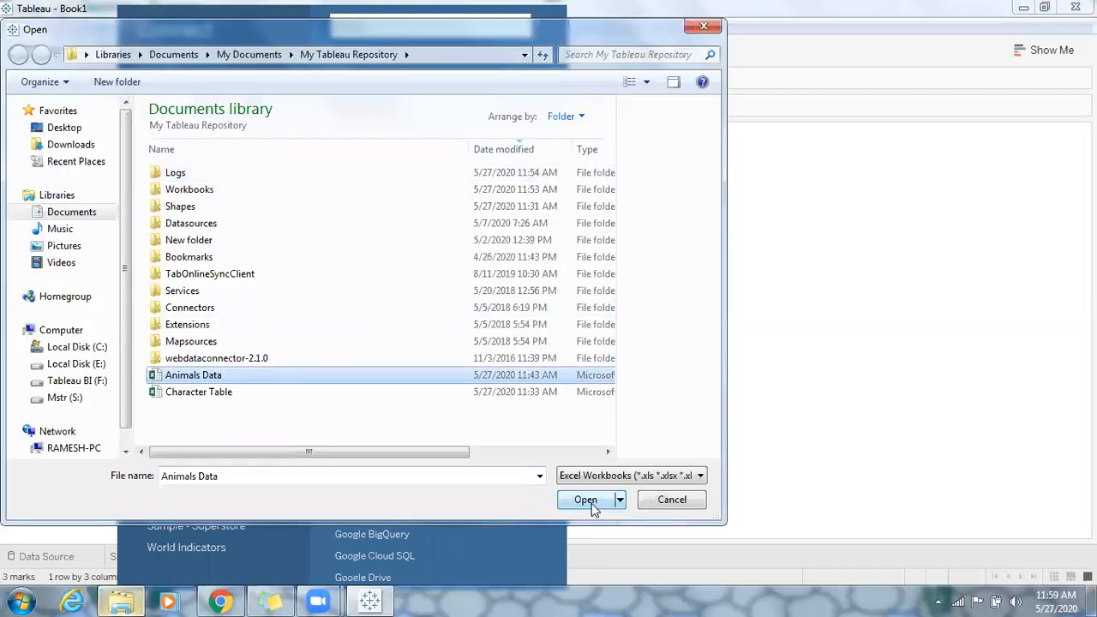
{"action": "left_click", "coordinate": [588, 500]}
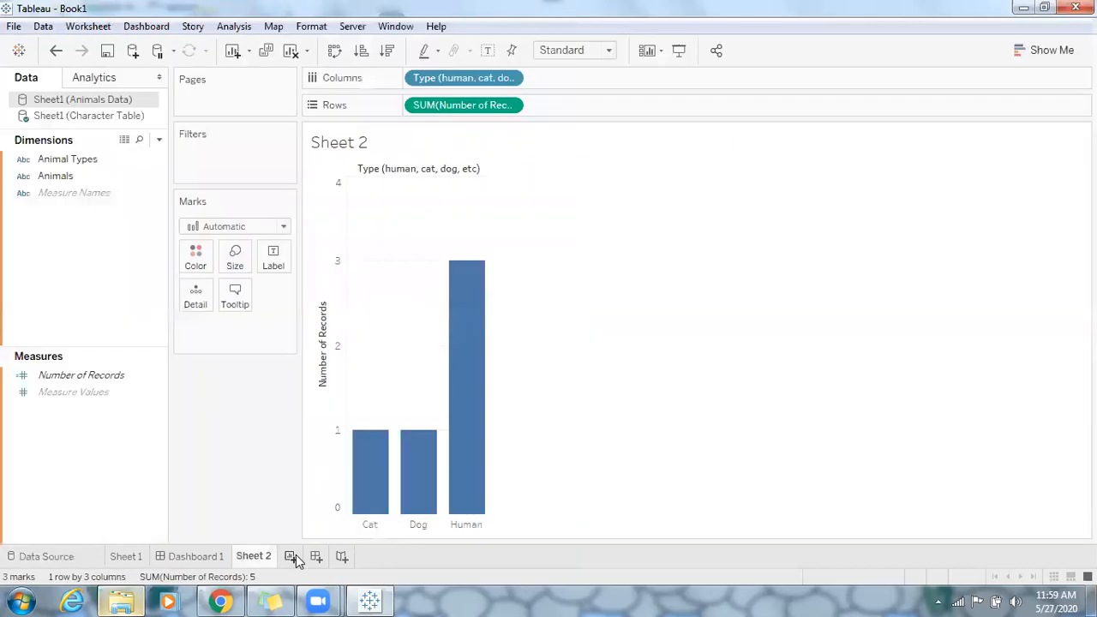
- Create another worksheet and list Animal Types followed by Animals from Animals Data on its rows
{"action": "left_click", "coordinate": [293, 557]}
{"action": "left_click", "coordinate": [48, 180]}
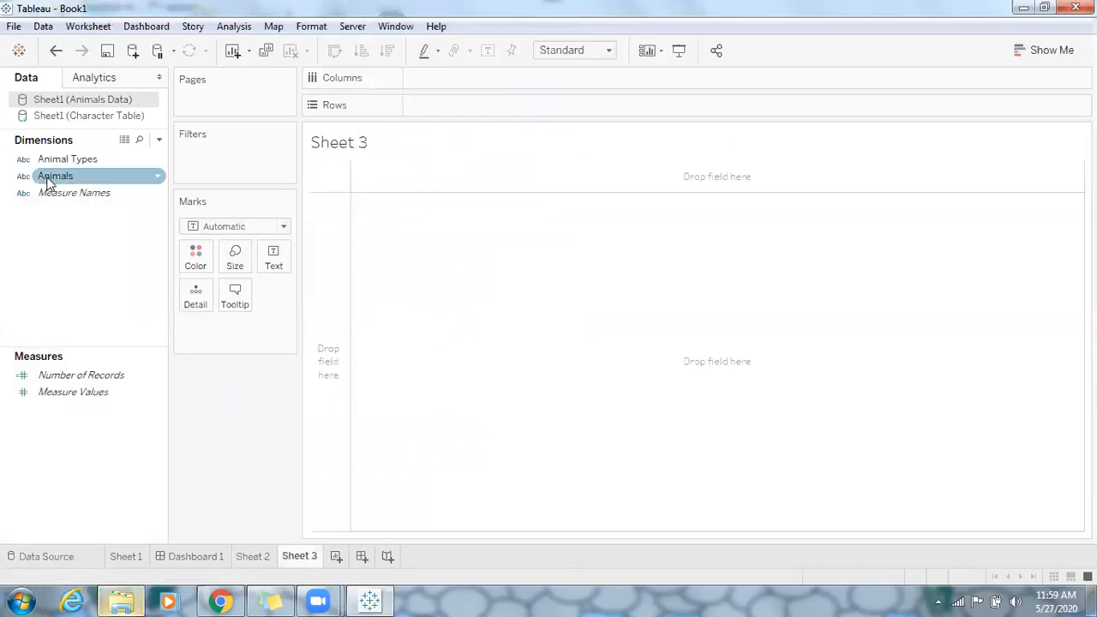
{"action": "left_click", "coordinate": [54, 220]}
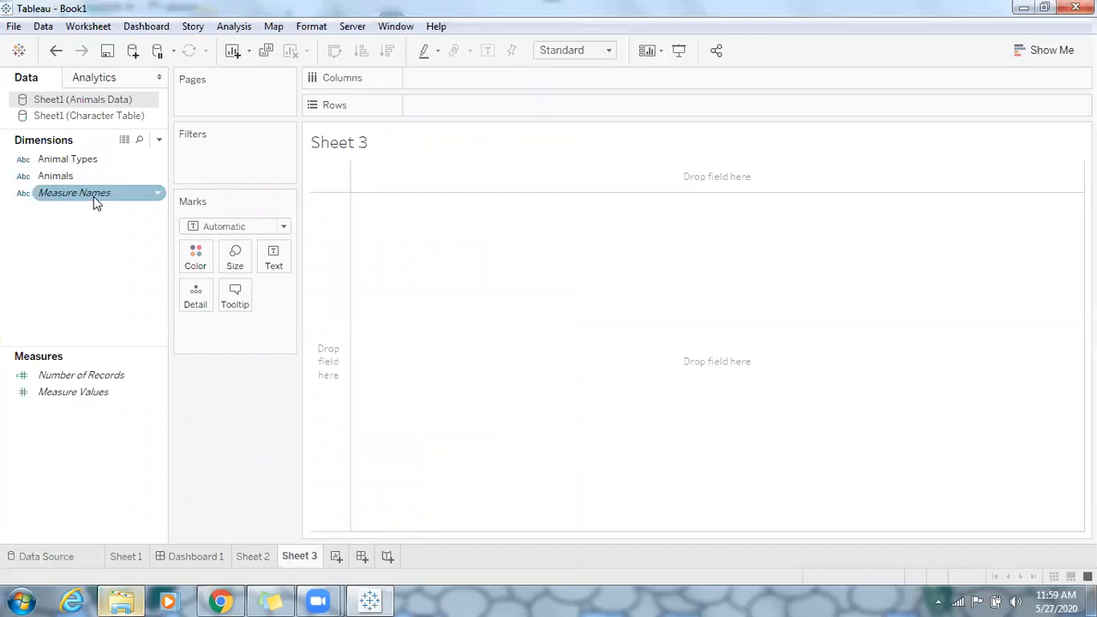
{"action": "left_click", "coordinate": [58, 180]}
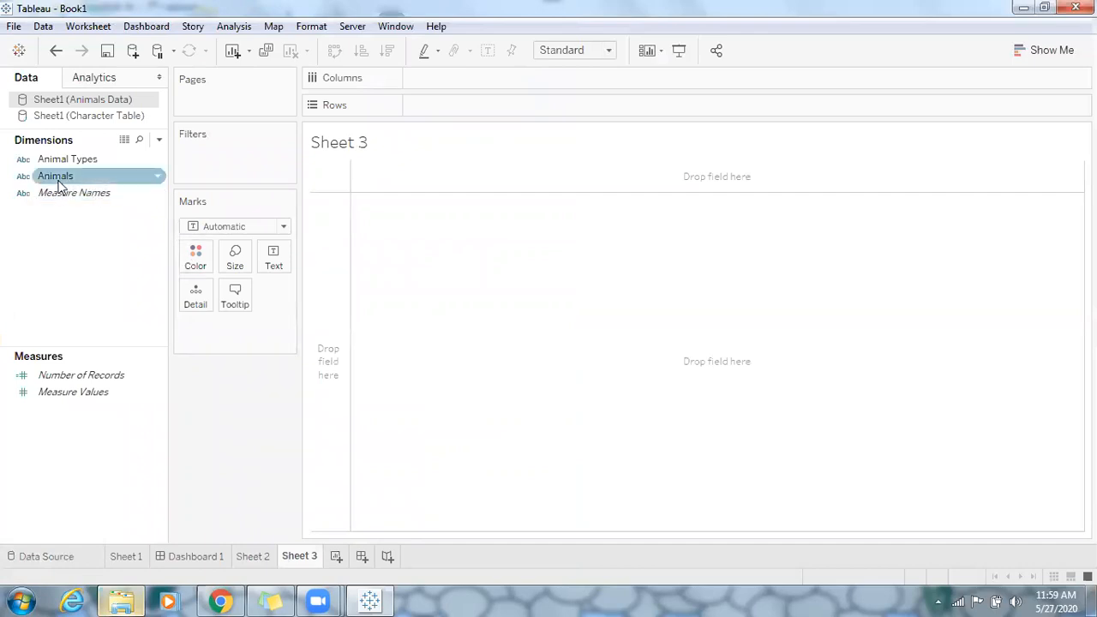
{"action": "key", "text": "Up"}
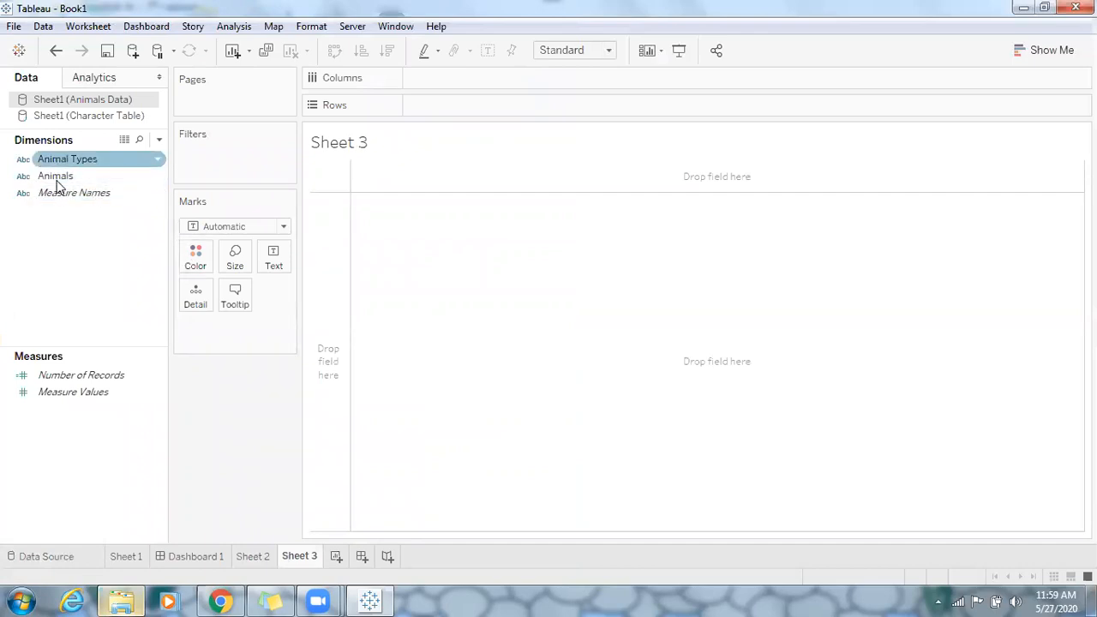
{"action": "key", "text": "Return"}
{"action": "left_click", "coordinate": [57, 178]}
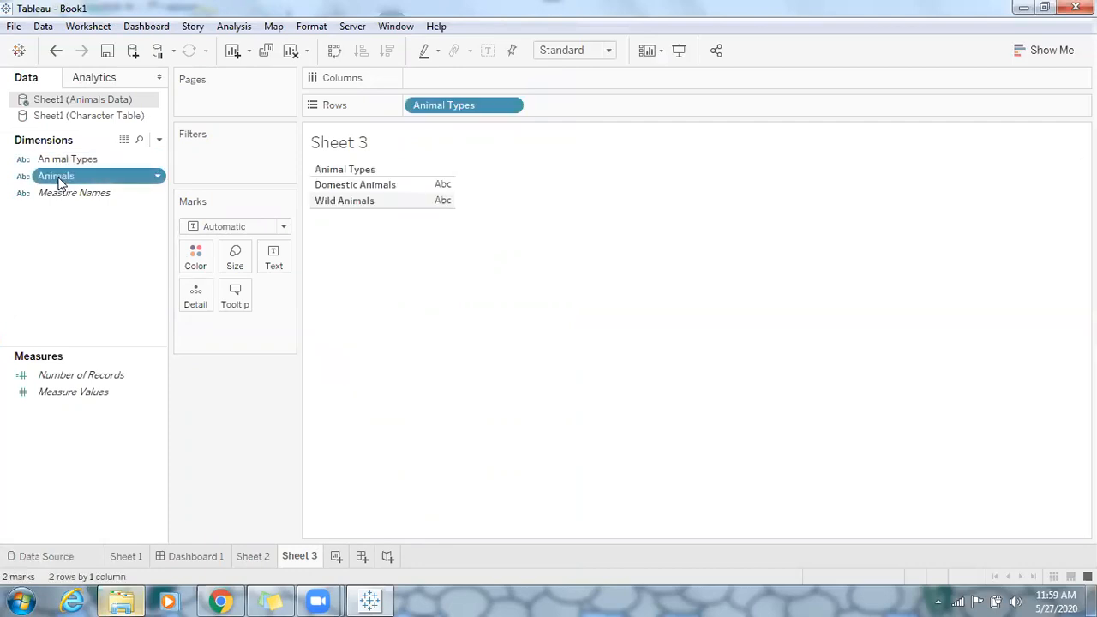
{"action": "key", "text": "Return"}
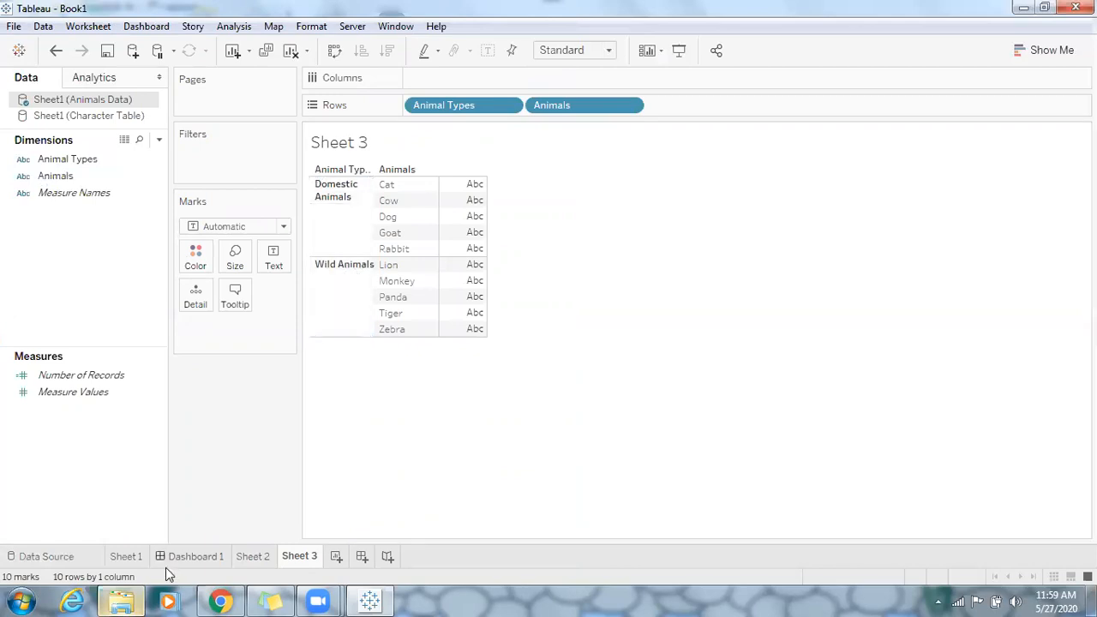
- Switch to File Explorer and view the images in the Domestic Animals folder under Shapes as large icons
{"action": "left_click", "coordinate": [121, 602]}
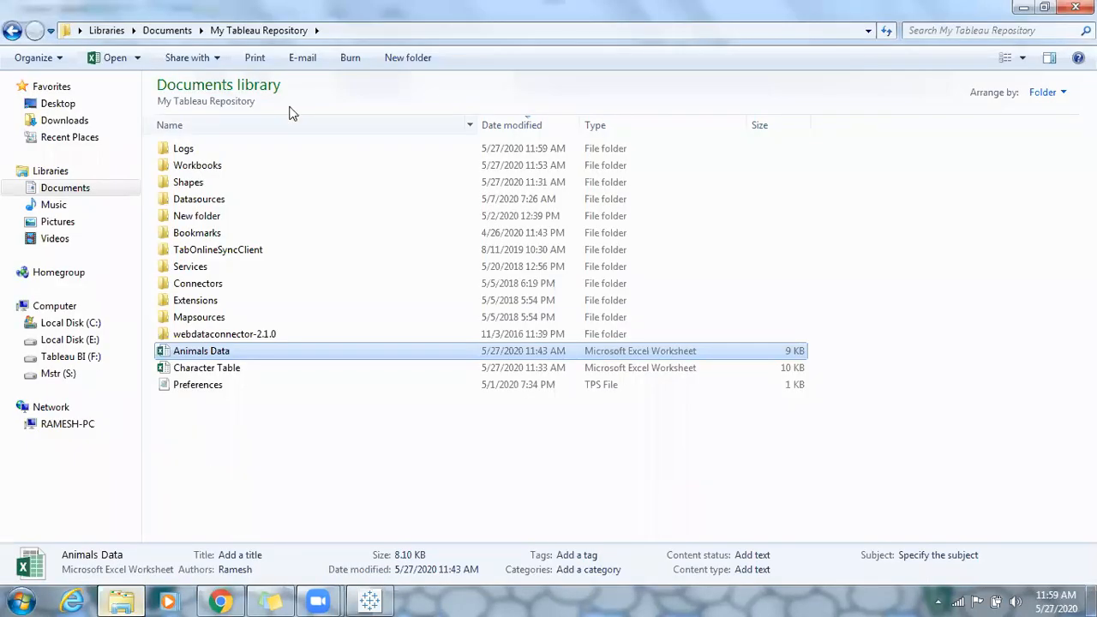
{"action": "left_click", "coordinate": [191, 183]}
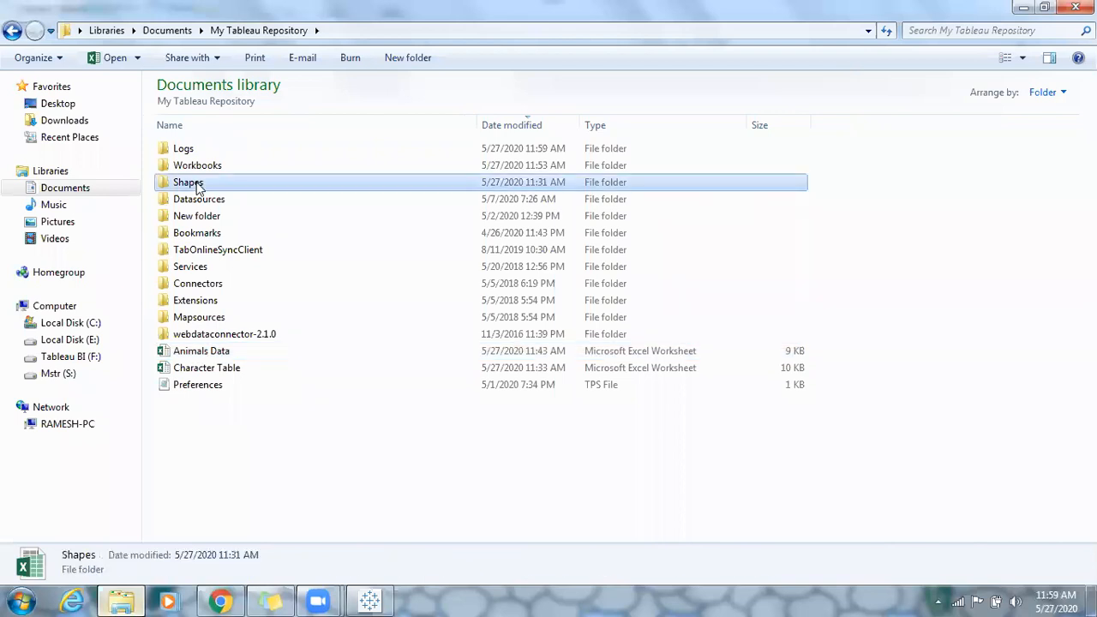
{"action": "double_click", "coordinate": [196, 185]}
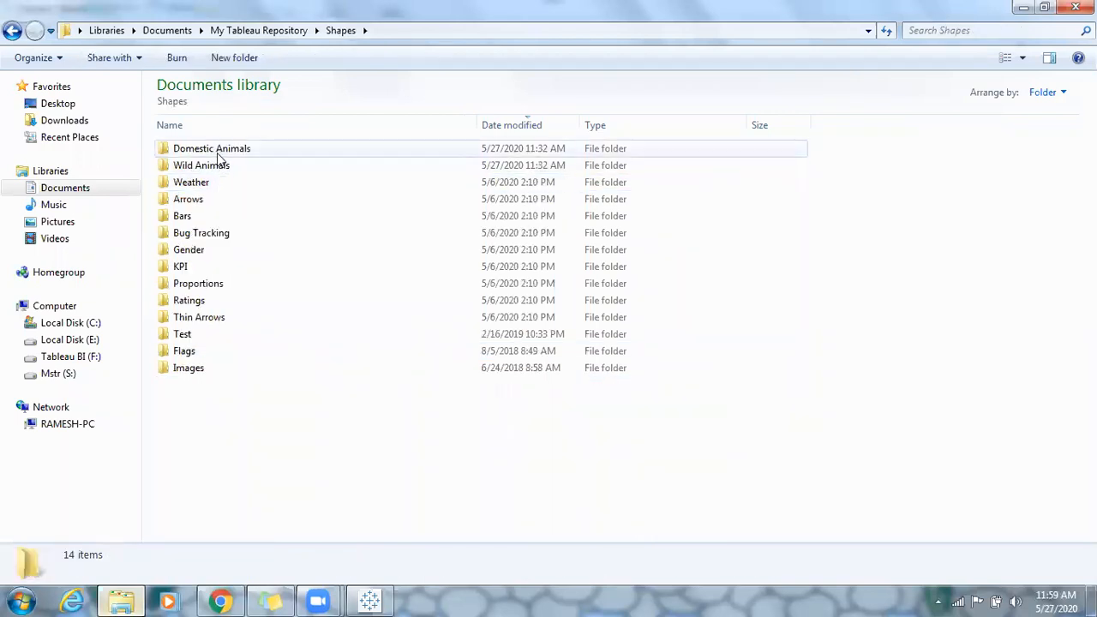
{"action": "double_click", "coordinate": [217, 151]}
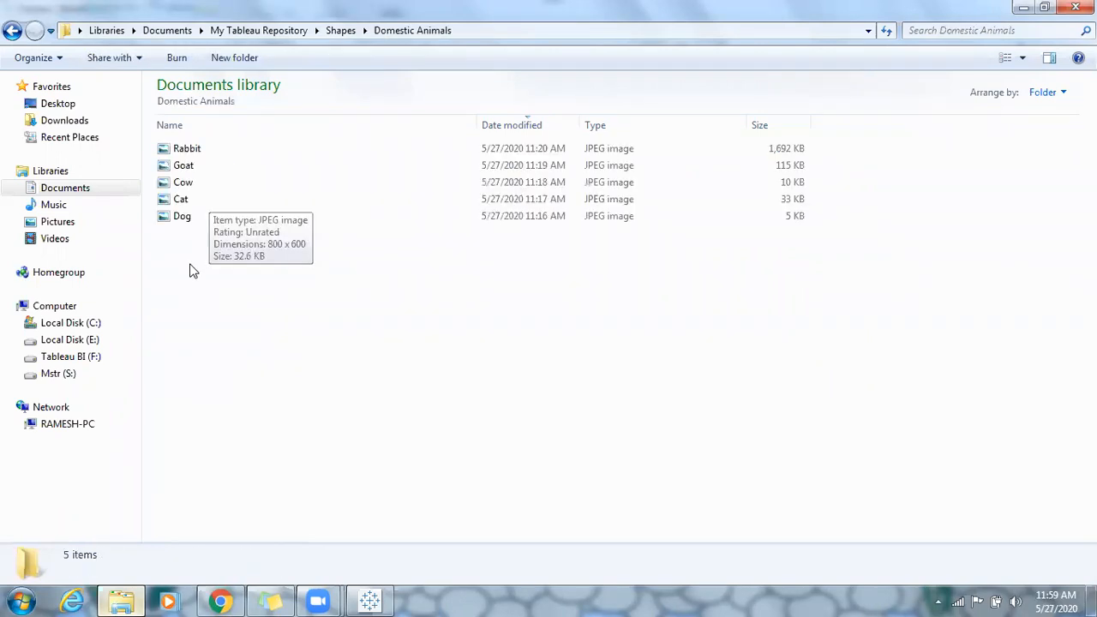
{"action": "left_click", "coordinate": [1021, 57]}
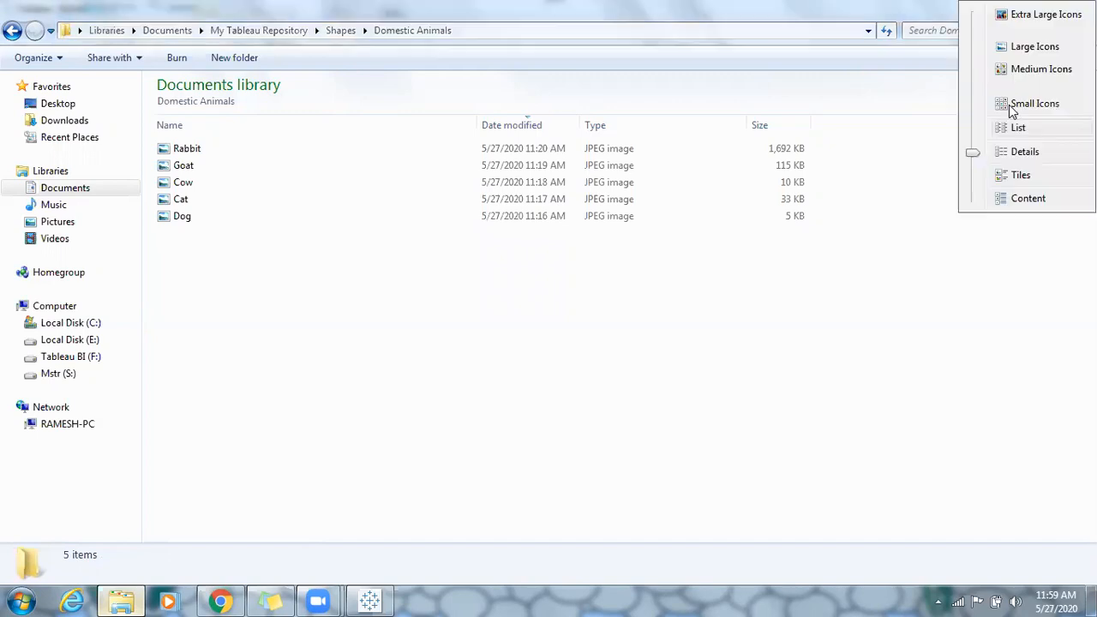
{"action": "left_click", "coordinate": [1034, 47]}
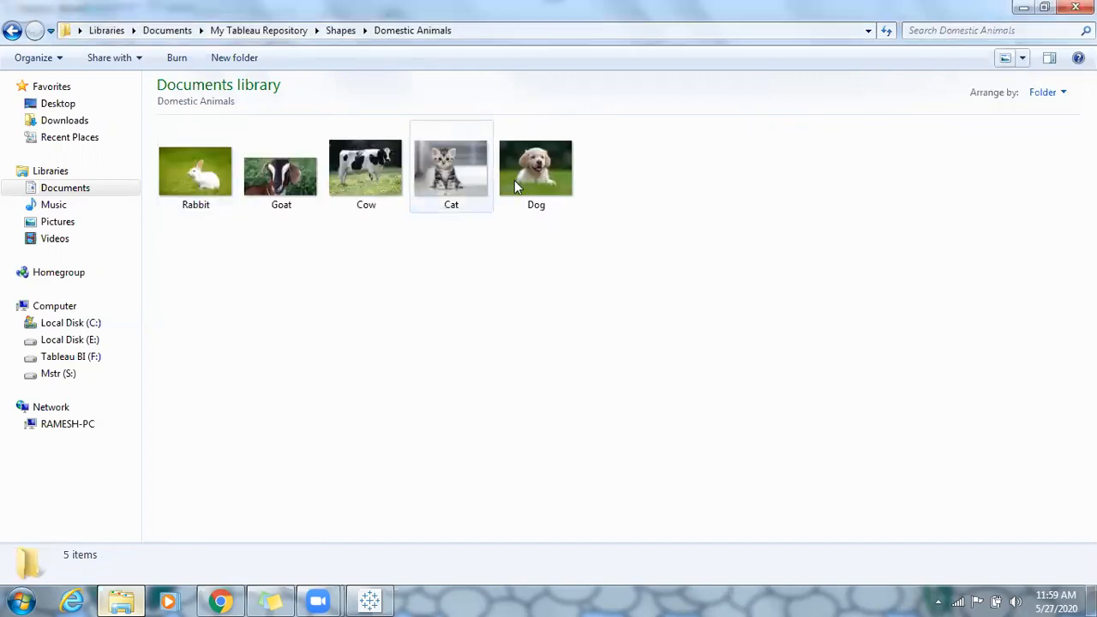
{"action": "left_click", "coordinate": [1021, 57]}
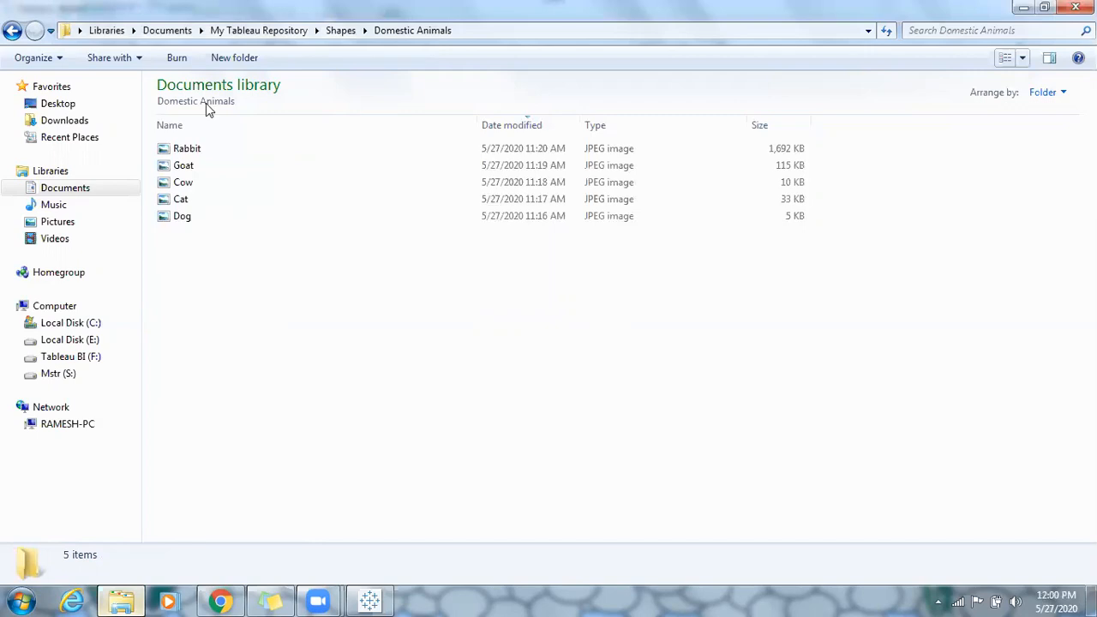
- Open the Wild Animals folder under Shapes and view its images as icons
{"action": "left_click", "coordinate": [331, 36]}
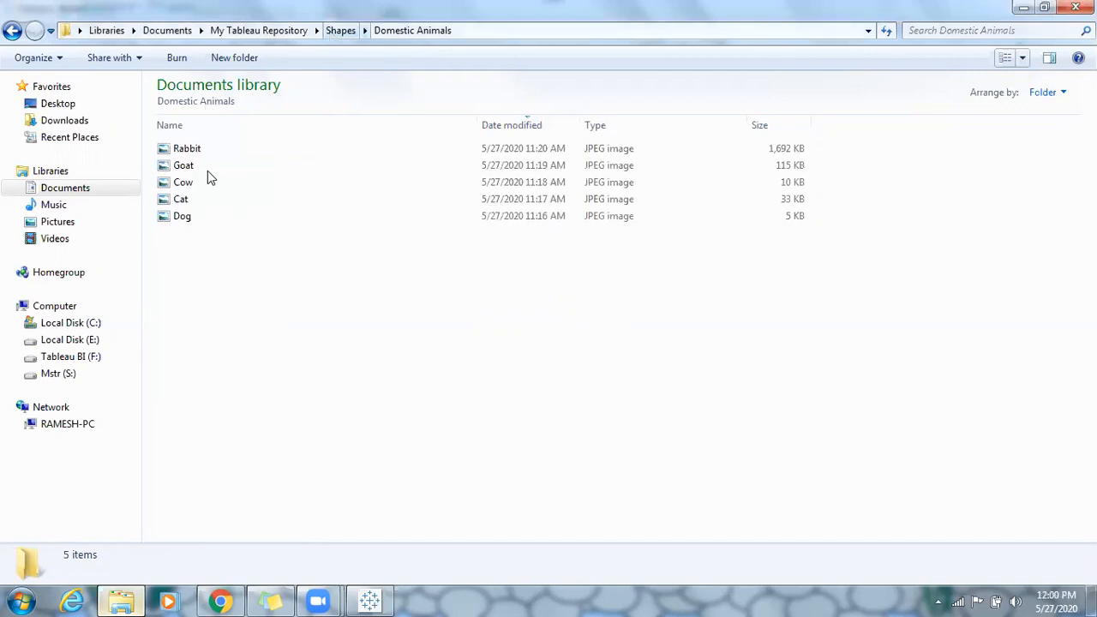
{"action": "left_click", "coordinate": [208, 170]}
{"action": "double_click", "coordinate": [210, 172]}
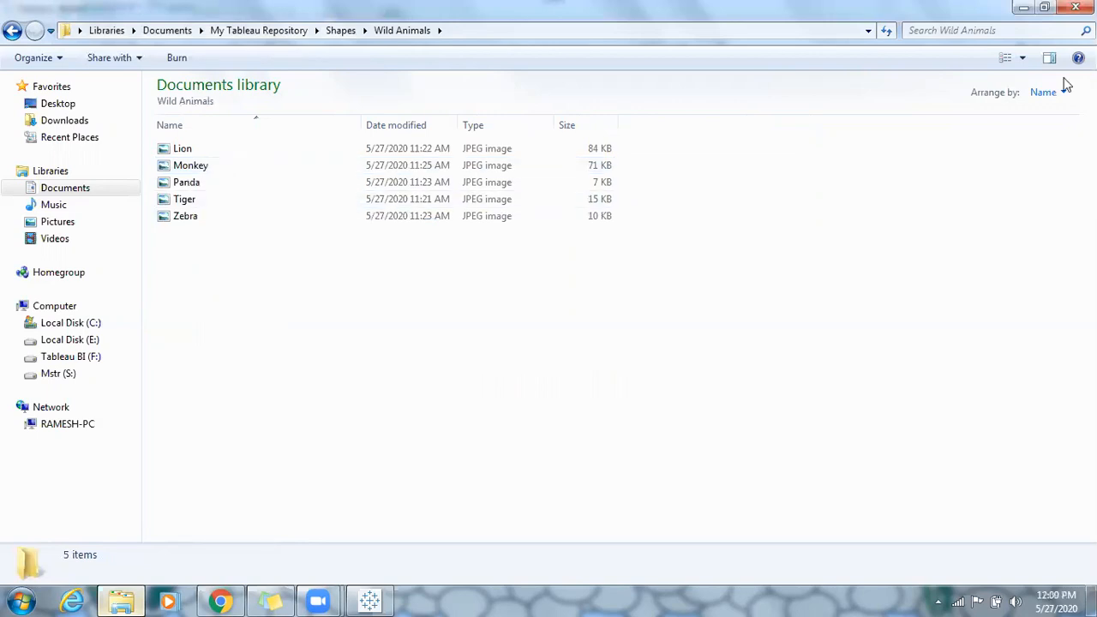
{"action": "left_click", "coordinate": [1010, 58]}
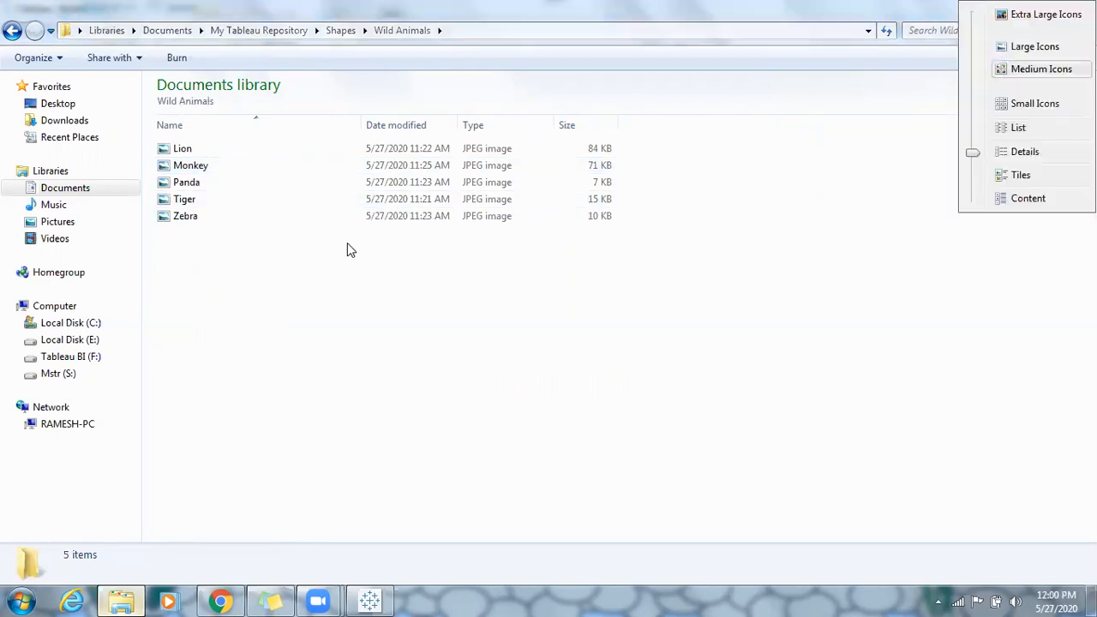
{"action": "key", "text": "Return"}
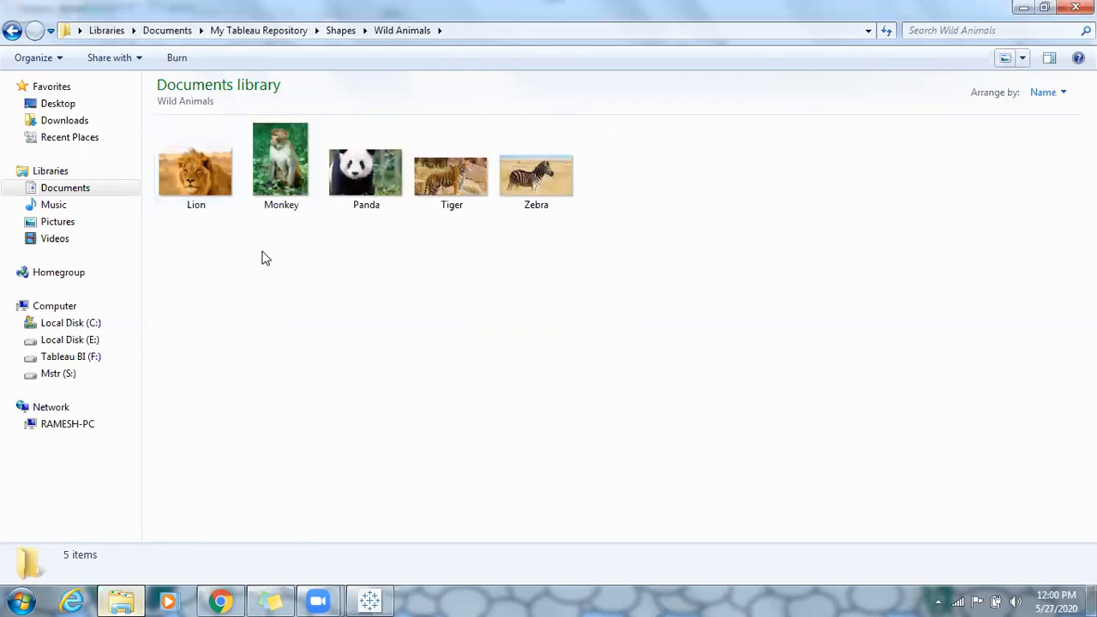
- Switch back to Tableau and filter the animals table to keep only Domestic Animals
{"action": "left_click", "coordinate": [369, 600]}
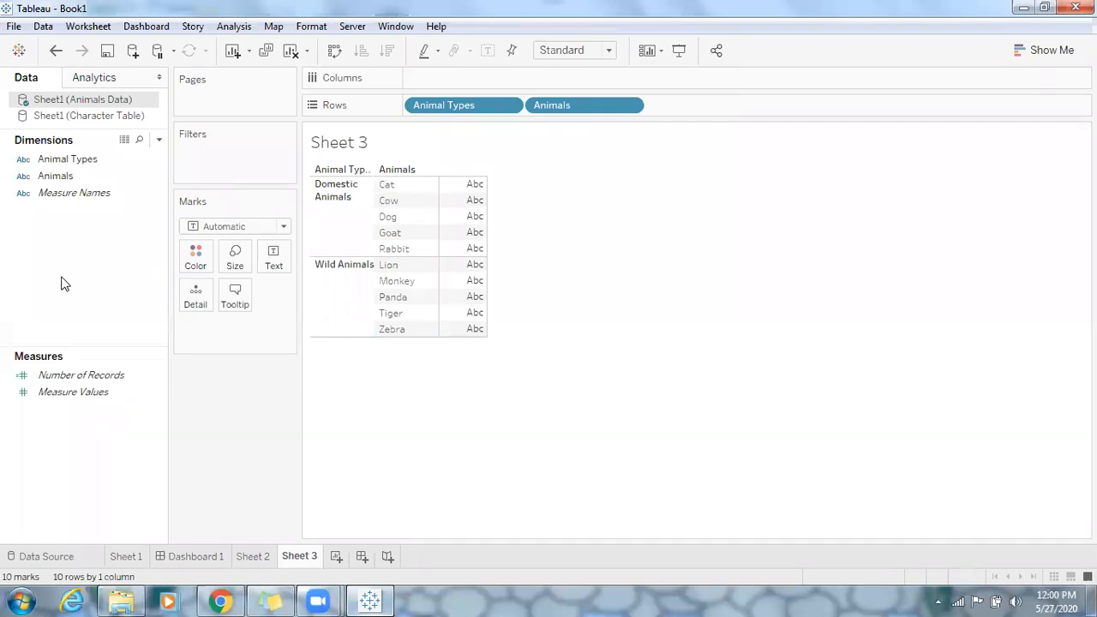
{"action": "right_click", "coordinate": [343, 223]}
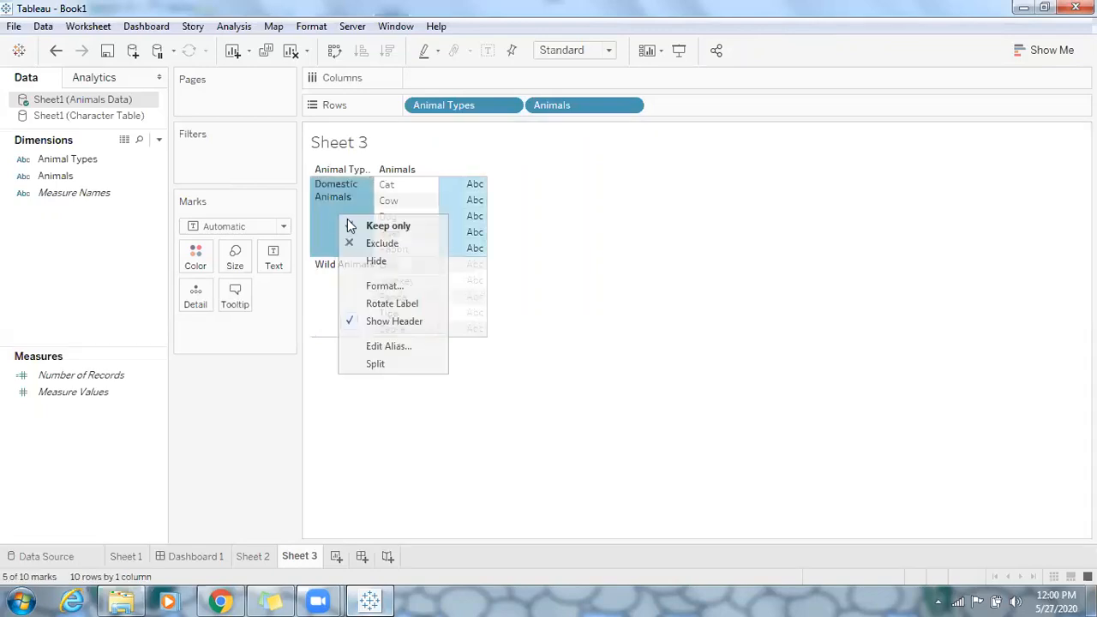
{"action": "left_click", "coordinate": [377, 227]}
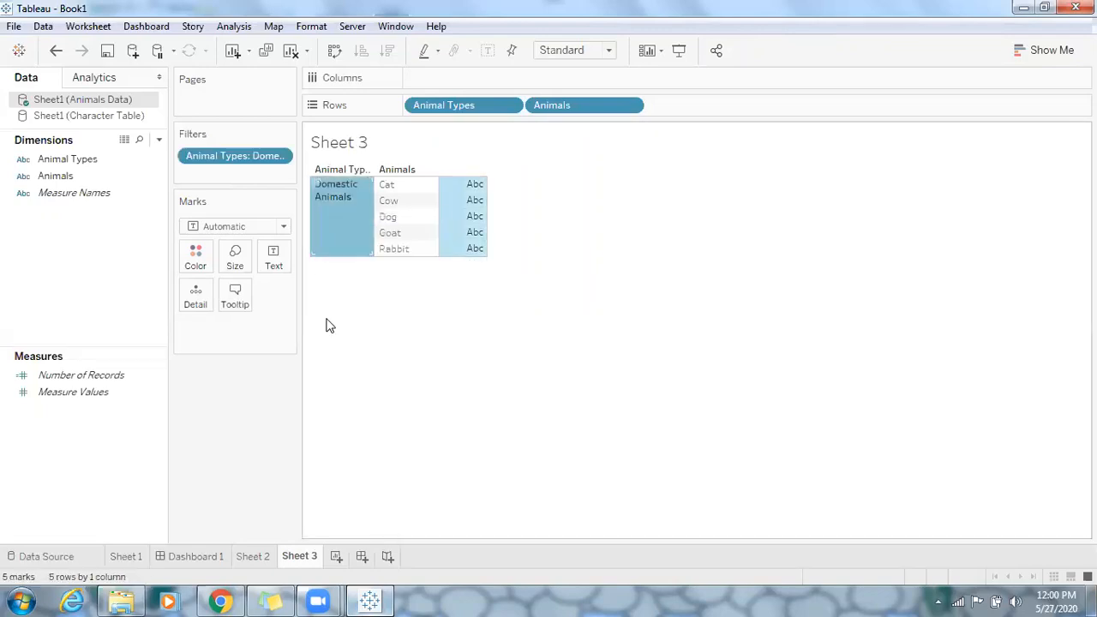
- Fit the domestic animals table to the view's height and remove Animal Types from the rows
{"action": "right_click", "coordinate": [343, 224]}
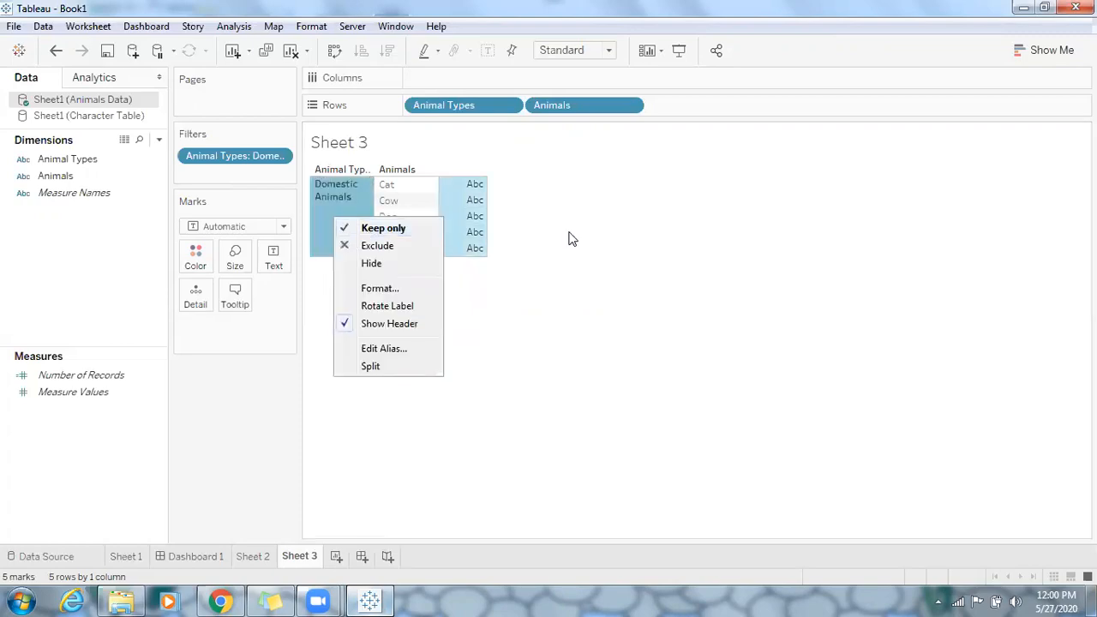
{"action": "left_click", "coordinate": [617, 105]}
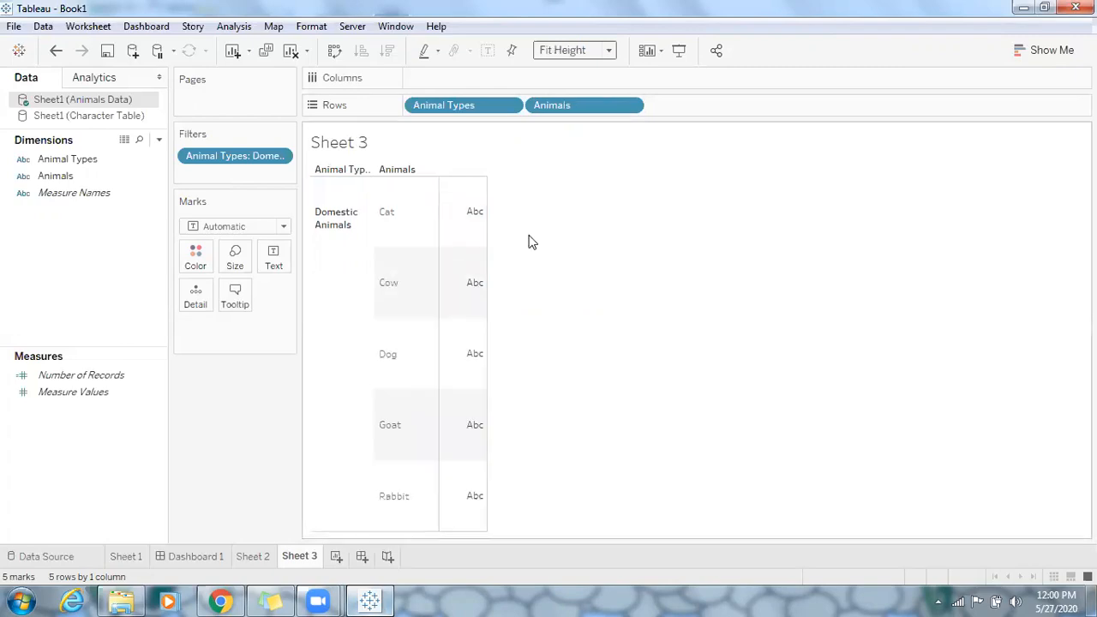
{"action": "left_click", "coordinate": [335, 233]}
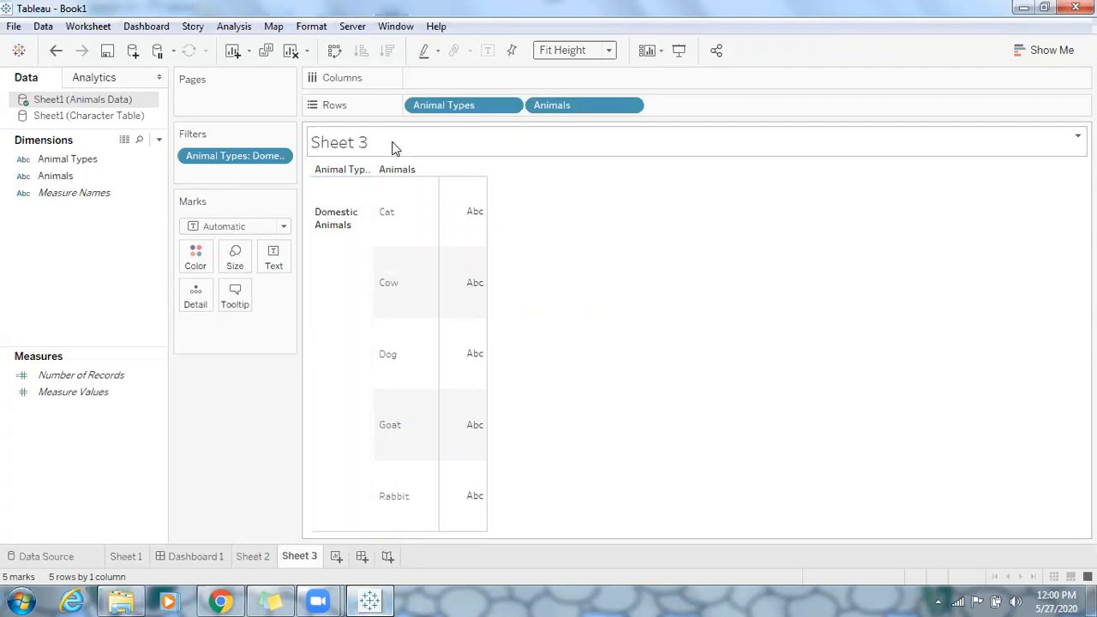
{"action": "left_click_drag", "start_coordinate": [446, 102], "coordinate": [65, 270]}
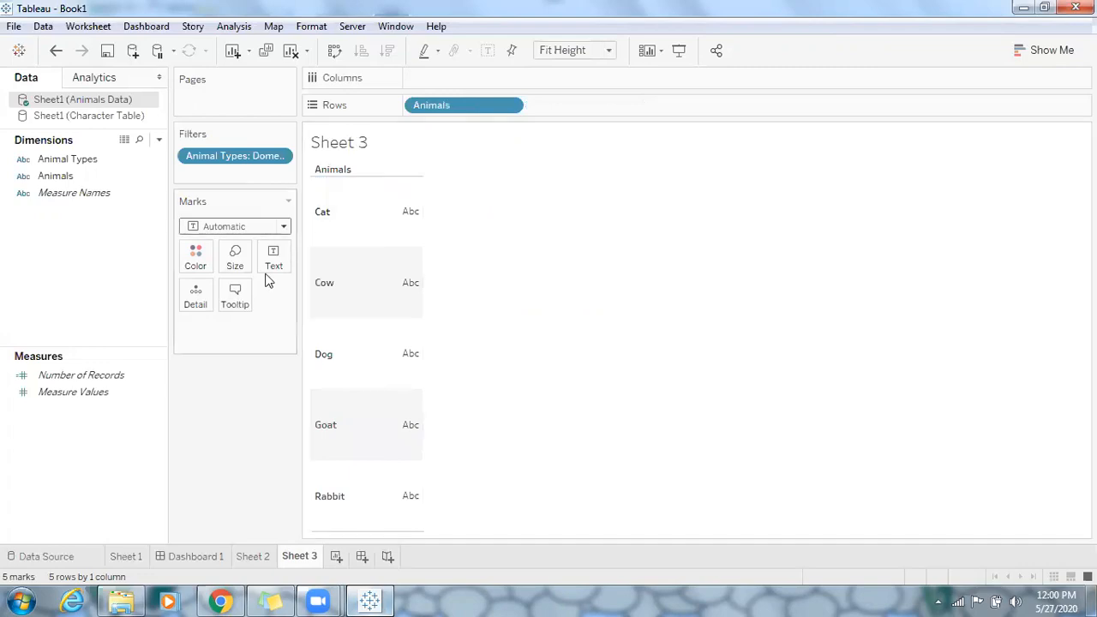
- Change the domestic animals marks to Shape and assign the Animals field to the shape property
{"action": "left_click", "coordinate": [260, 228]}
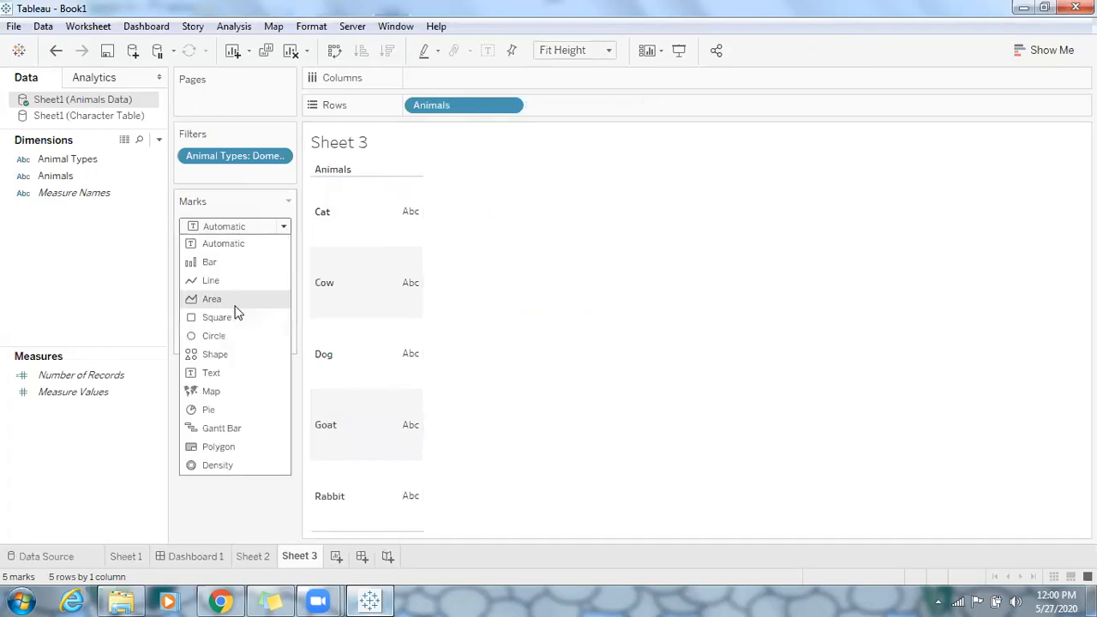
{"action": "left_click", "coordinate": [222, 355]}
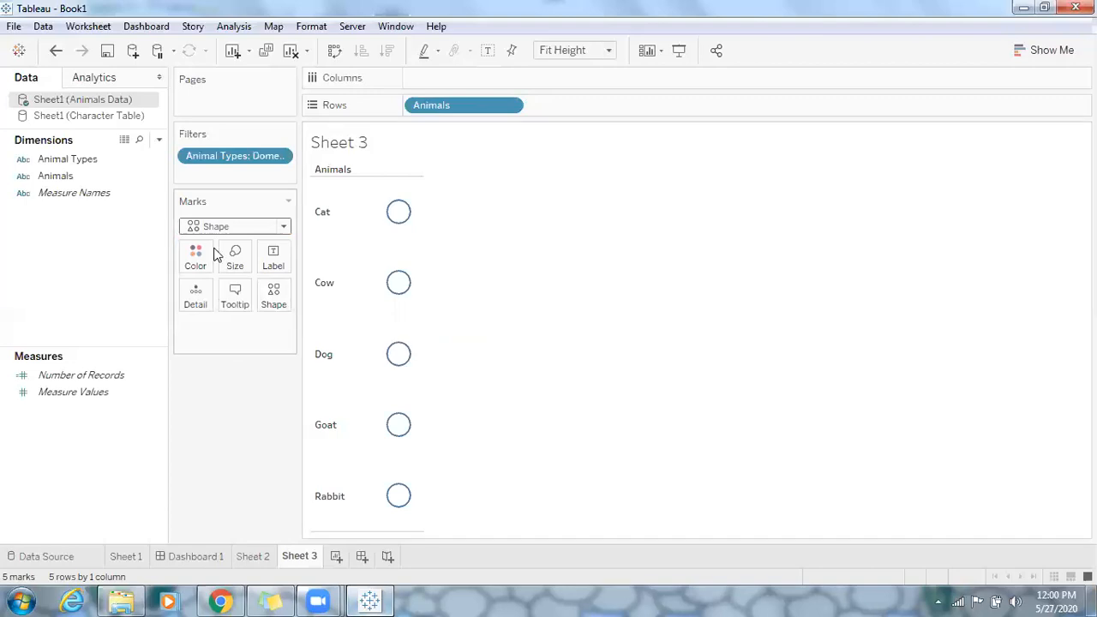
{"action": "left_click", "coordinate": [67, 180]}
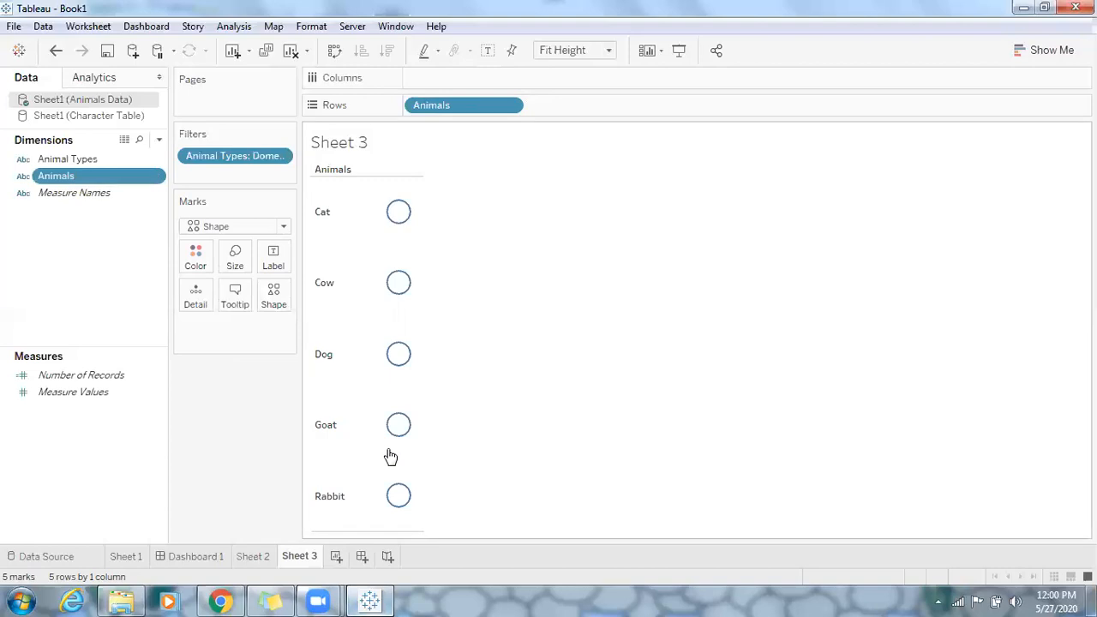
{"action": "left_click_drag", "start_coordinate": [61, 177], "coordinate": [270, 299]}
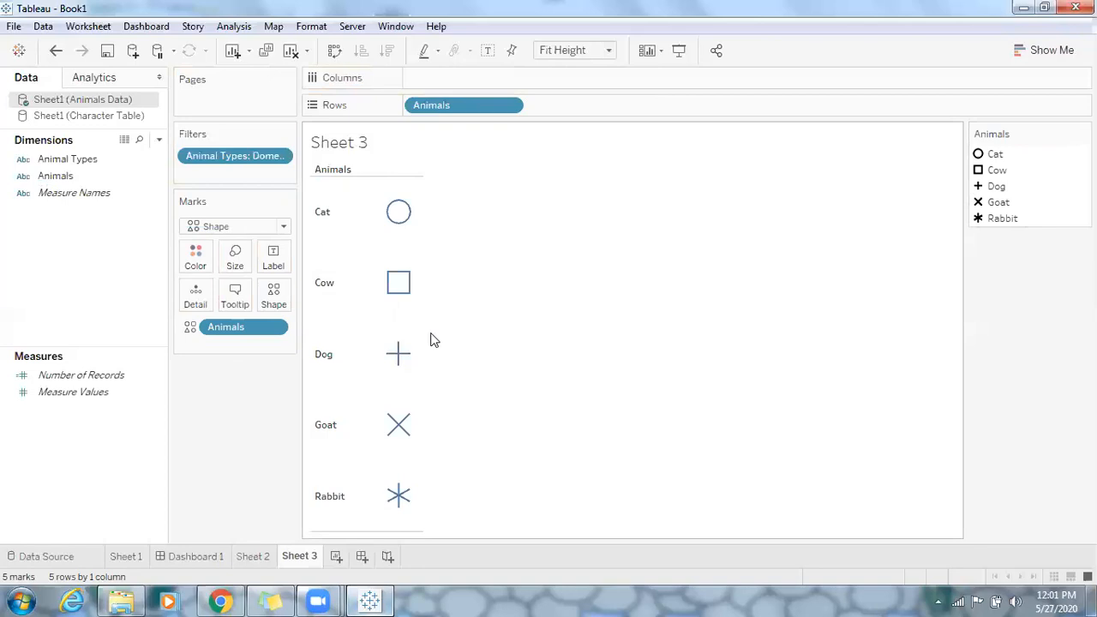
- Edit the Animals shapes with the Domestic Animals palette, assigning the matching images to Cow and Dog
{"action": "left_click", "coordinate": [274, 296]}
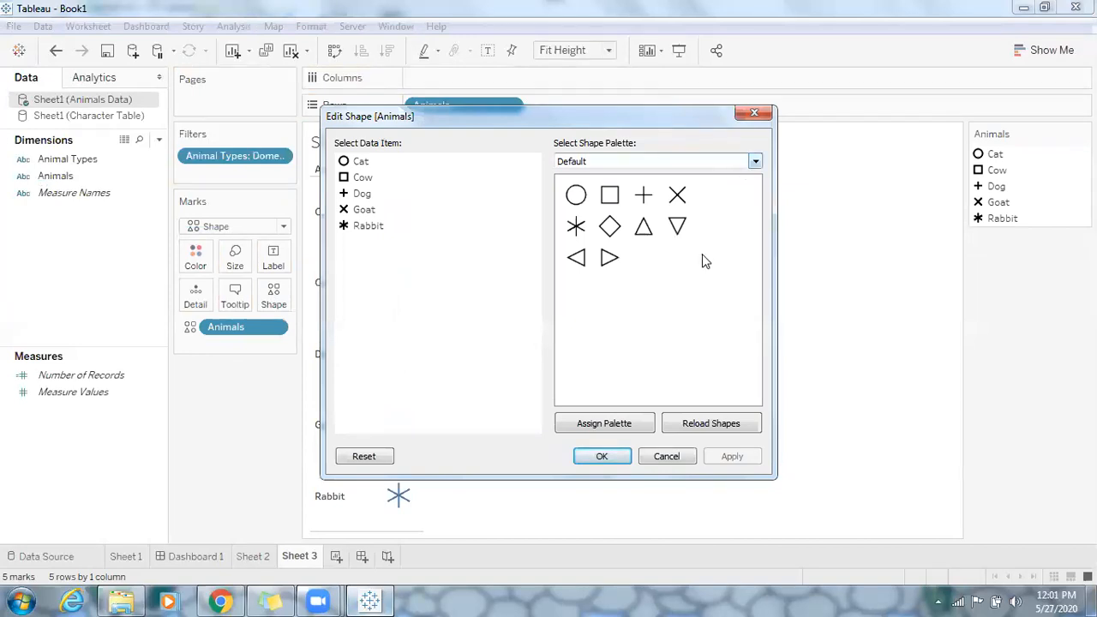
{"action": "left_click", "coordinate": [753, 163]}
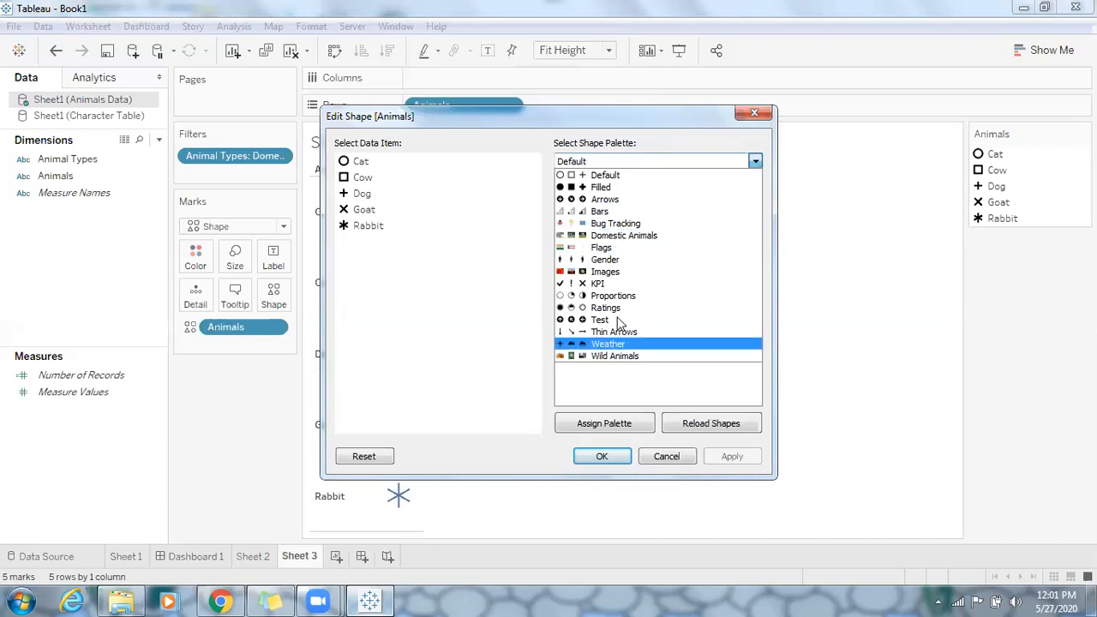
{"action": "left_click", "coordinate": [630, 239]}
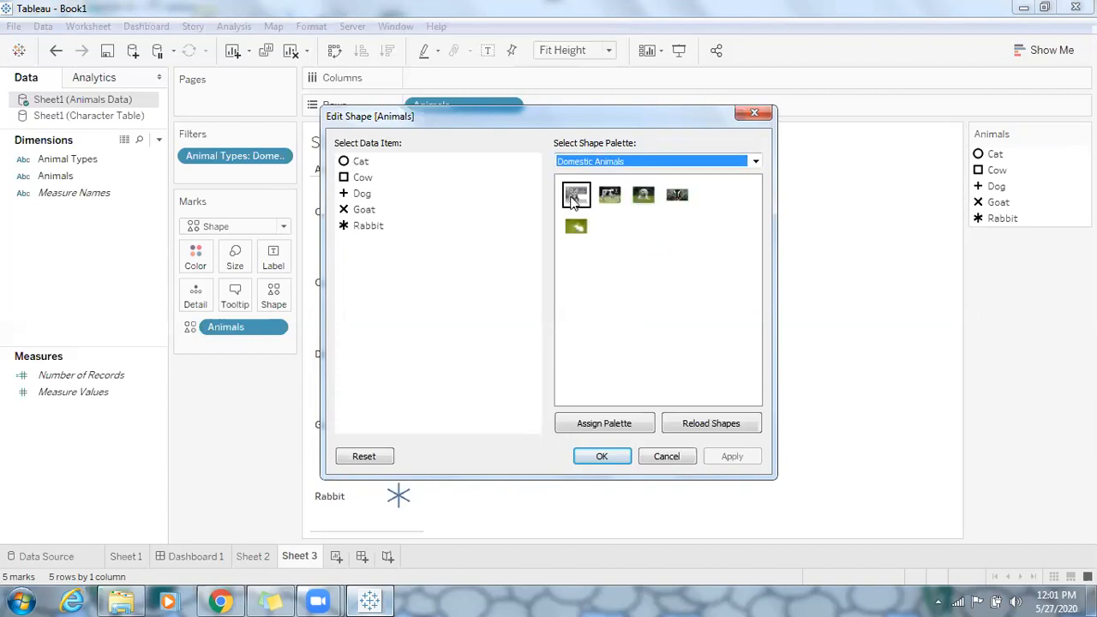
{"action": "left_click", "coordinate": [572, 199]}
{"action": "left_click", "coordinate": [364, 178]}
{"action": "left_click", "coordinate": [607, 197]}
{"action": "left_click", "coordinate": [362, 194]}
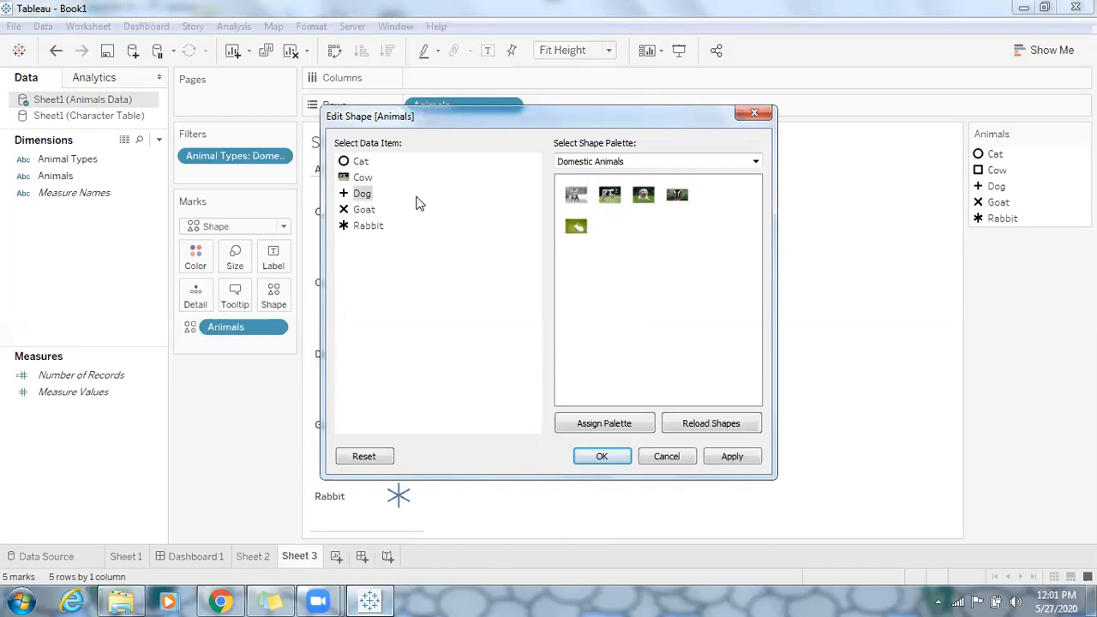
{"action": "left_click", "coordinate": [643, 195]}
- Assign the matching palette images to Cat, Goat and Rabbit, and apply the shape changes
{"action": "left_click", "coordinate": [360, 162]}
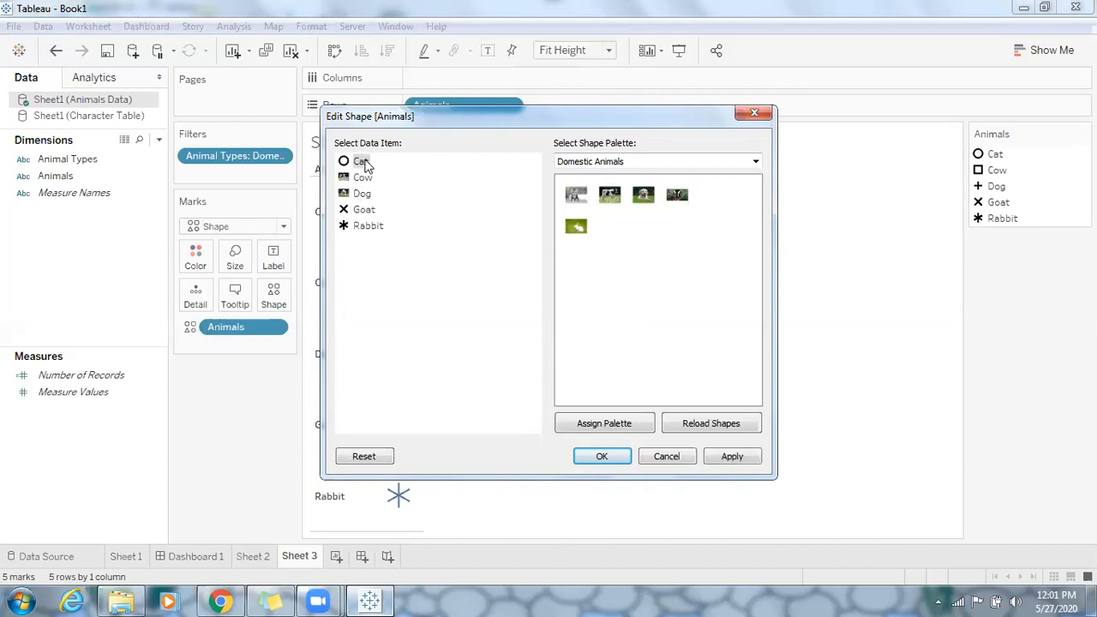
{"action": "left_click", "coordinate": [576, 197]}
{"action": "left_click", "coordinate": [678, 197]}
{"action": "left_click", "coordinate": [364, 210]}
{"action": "left_click", "coordinate": [677, 195]}
{"action": "left_click", "coordinate": [361, 163]}
{"action": "left_click", "coordinate": [574, 196]}
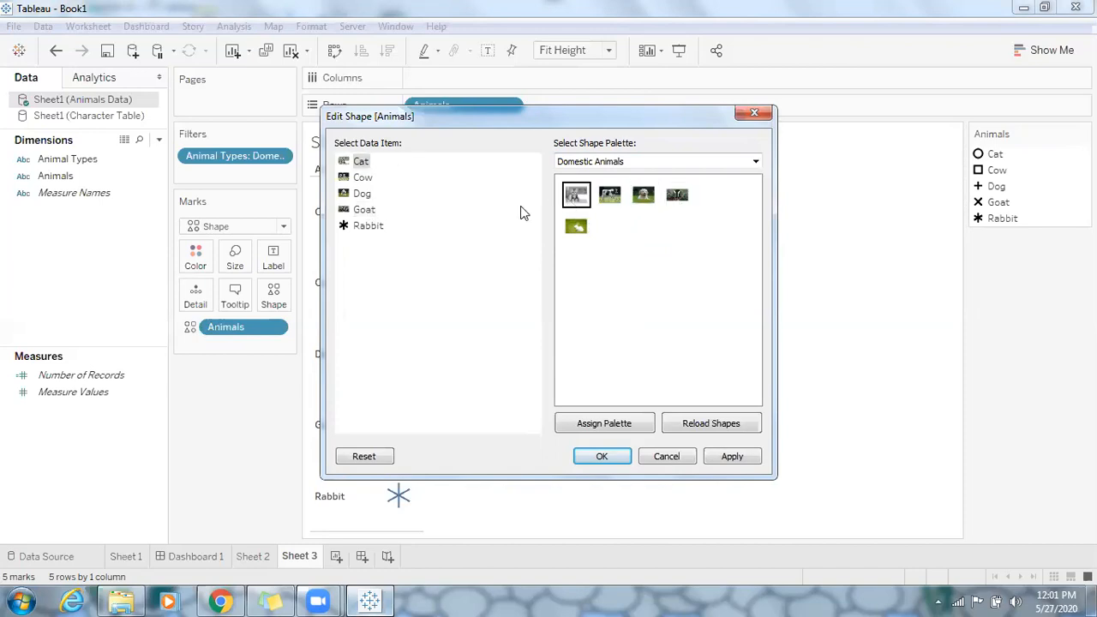
{"action": "left_click", "coordinate": [366, 228]}
{"action": "left_click", "coordinate": [576, 226]}
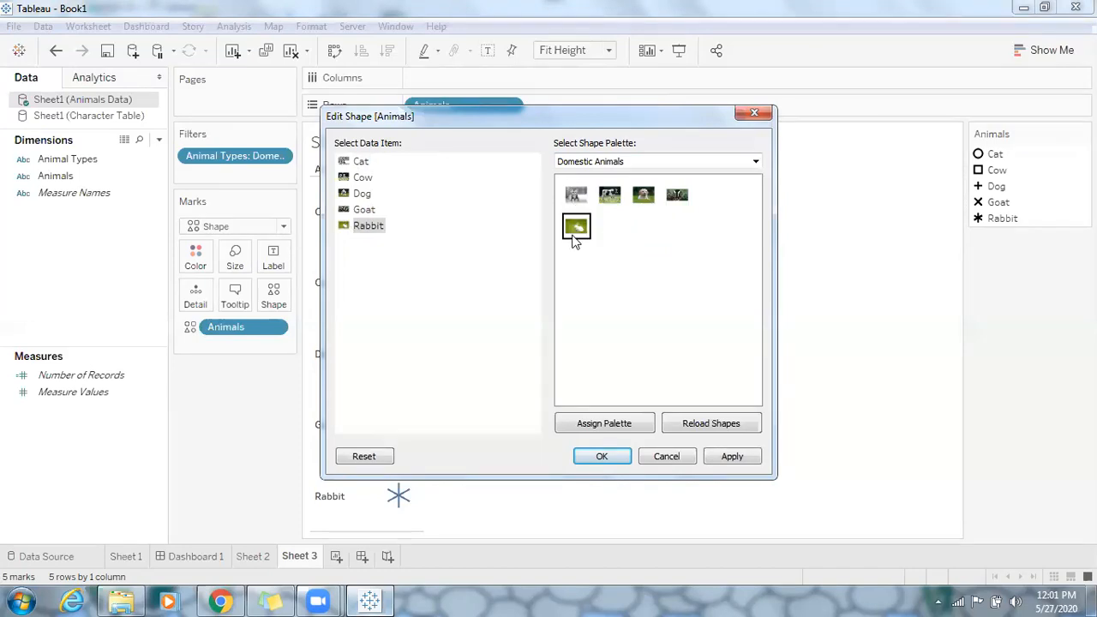
{"action": "left_click", "coordinate": [714, 457]}
{"action": "left_click", "coordinate": [603, 457]}
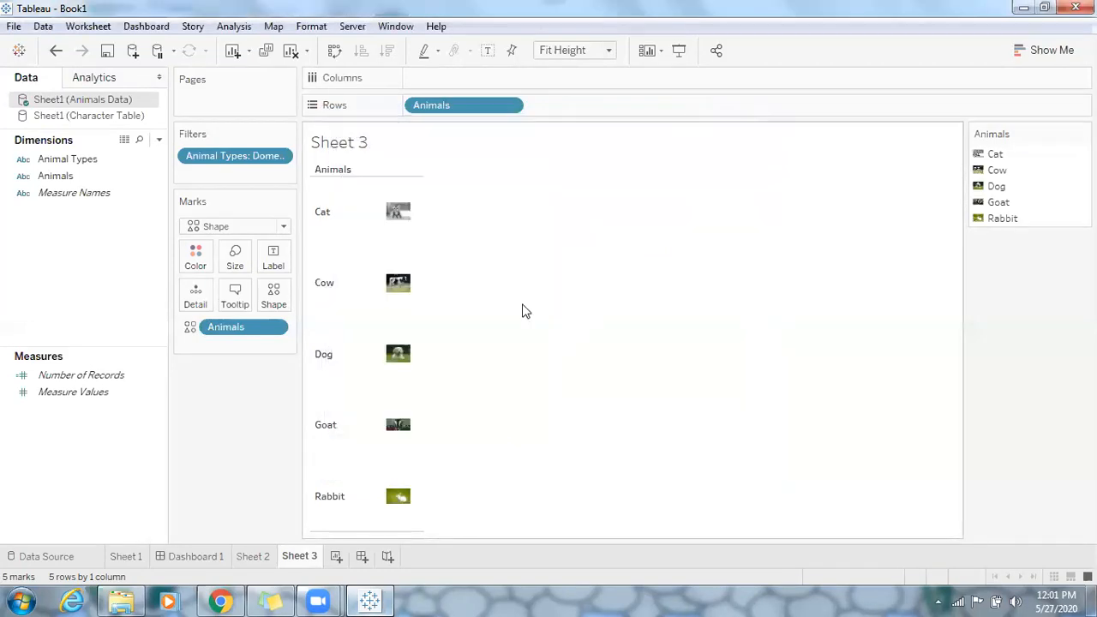
- Enlarge the domestic animal images to slightly above mid-size and preview the worksheet in presentation mode
{"action": "left_click", "coordinate": [610, 52]}
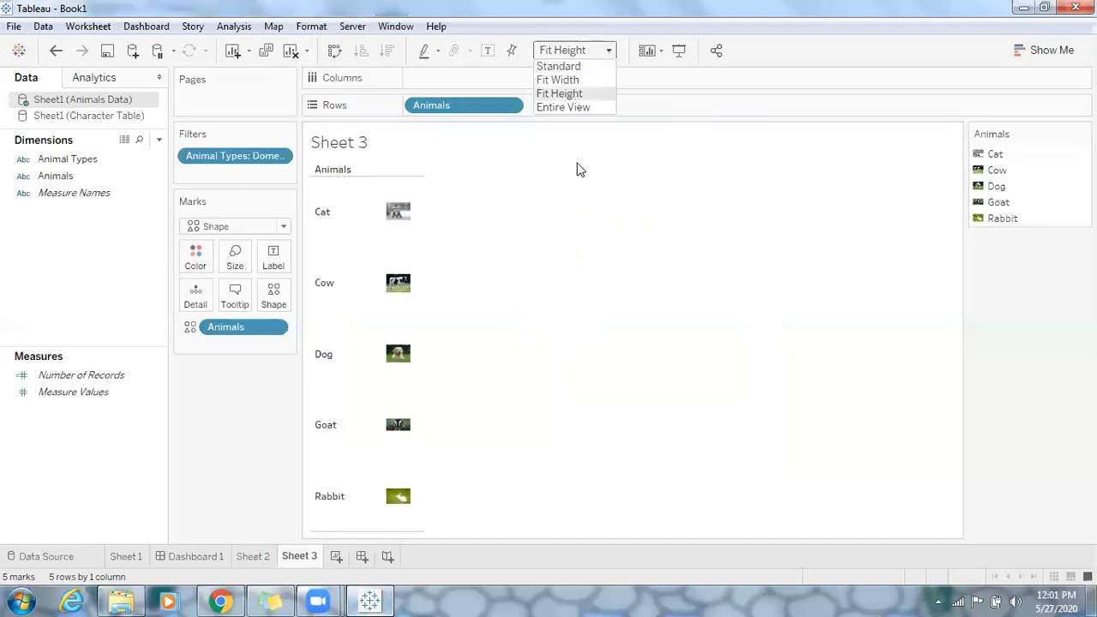
{"action": "left_click", "coordinate": [577, 169]}
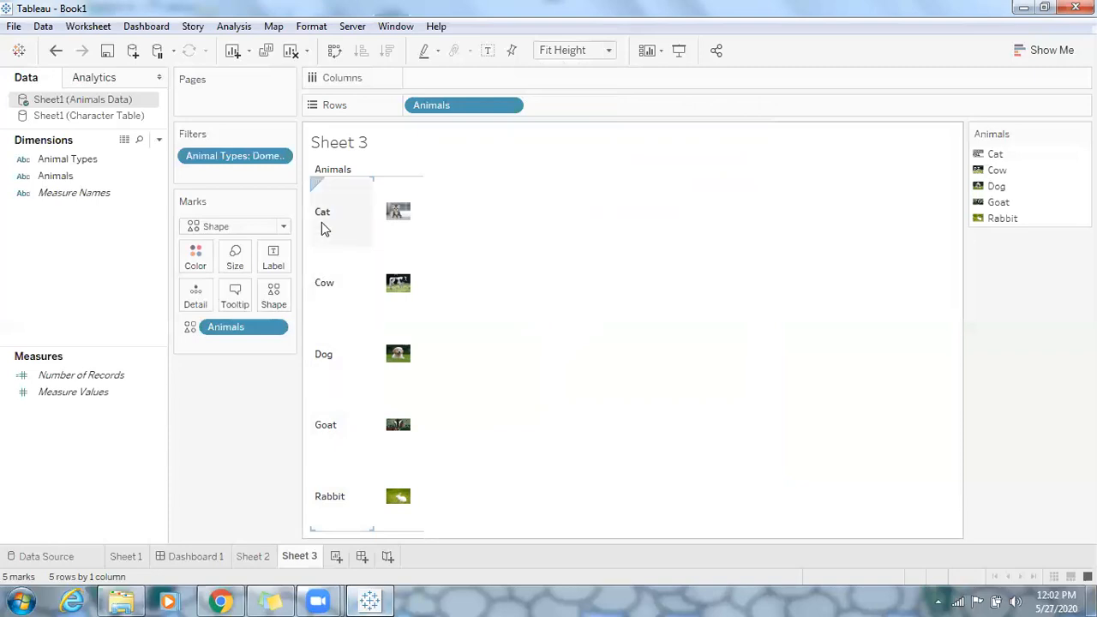
{"action": "left_click", "coordinate": [241, 266]}
{"action": "left_click", "coordinate": [304, 297]}
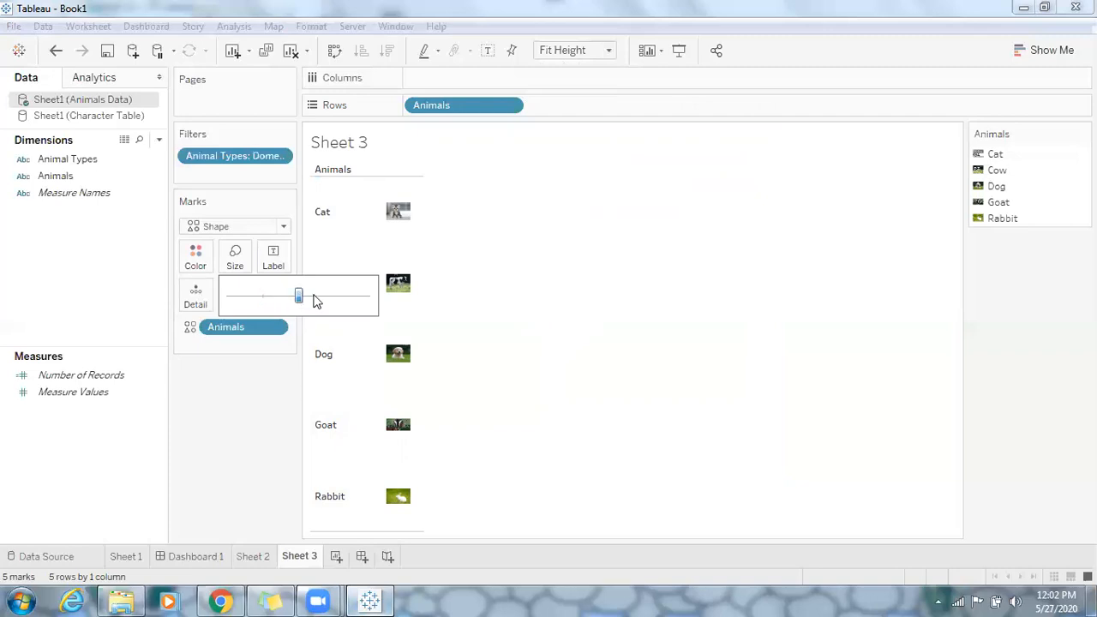
{"action": "left_click", "coordinate": [314, 298]}
{"action": "left_click_drag", "start_coordinate": [315, 299], "coordinate": [318, 298]}
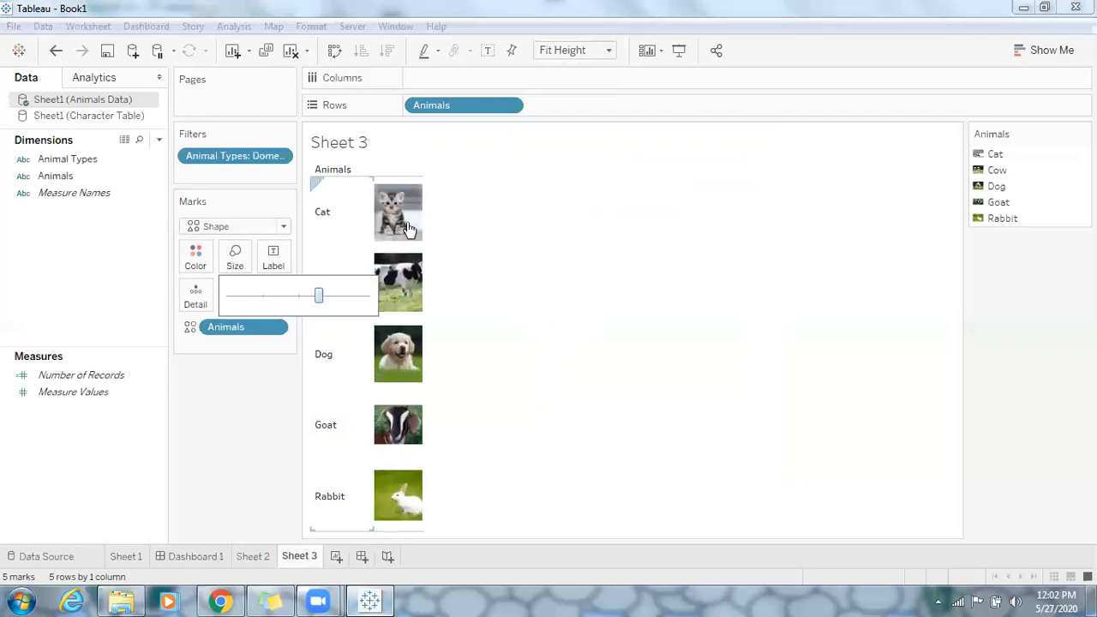
{"action": "left_click", "coordinate": [682, 53]}
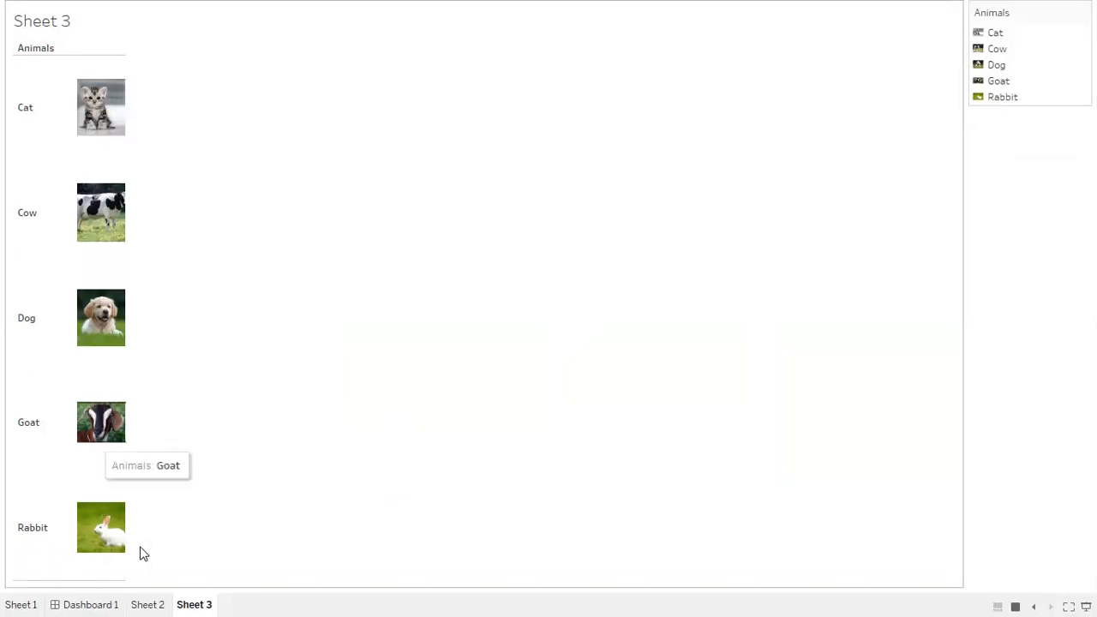
{"action": "key", "text": "Escape"}
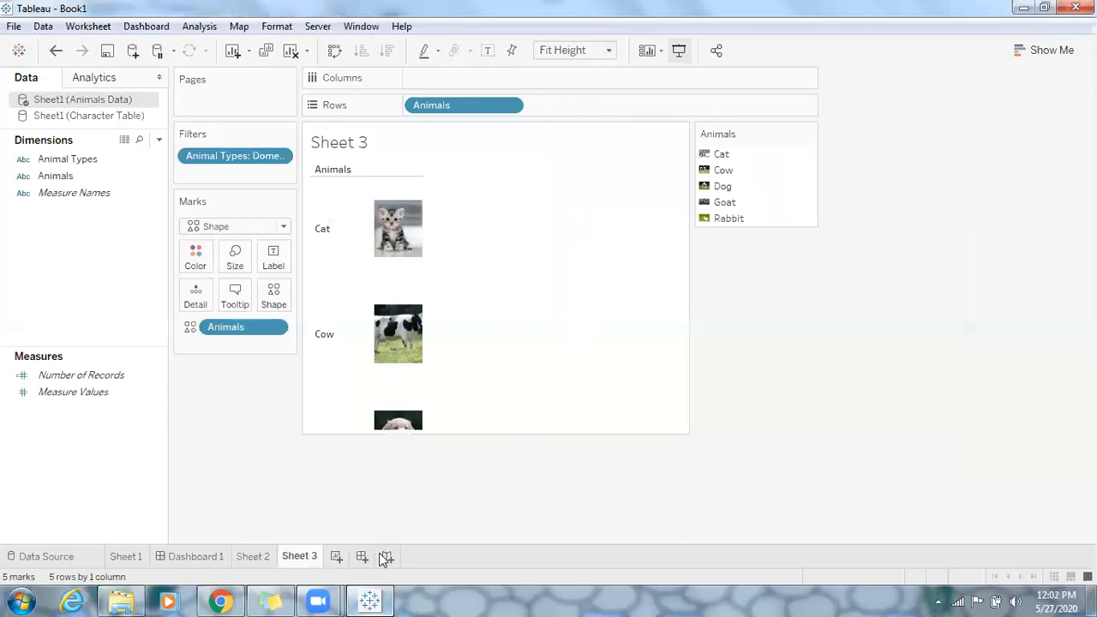
- Create a new worksheet and place Animal Types followed by Animals on its rows
{"action": "left_click", "coordinate": [336, 557]}
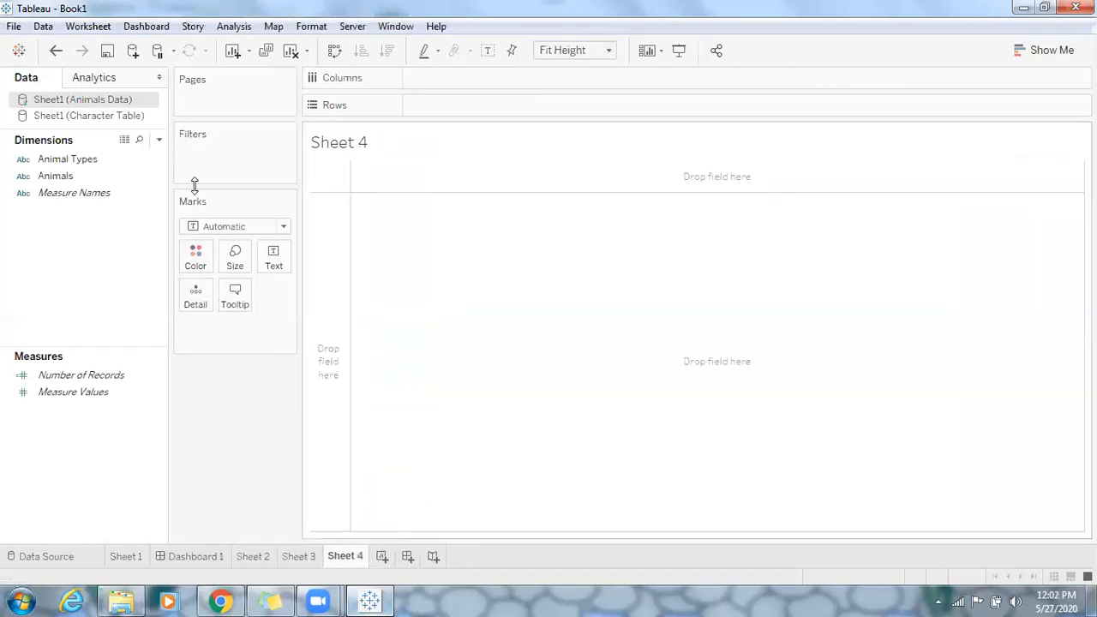
{"action": "left_click", "coordinate": [77, 159]}
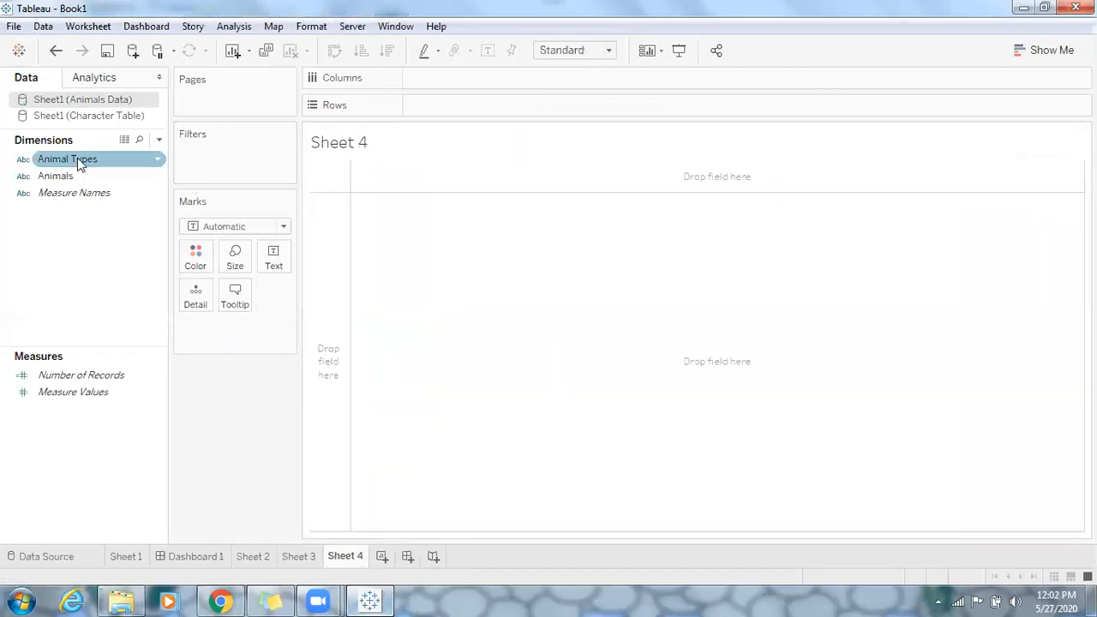
{"action": "left_click_drag", "start_coordinate": [470, 127], "coordinate": [374, 113]}
{"action": "left_click_drag", "start_coordinate": [69, 181], "coordinate": [350, 122]}
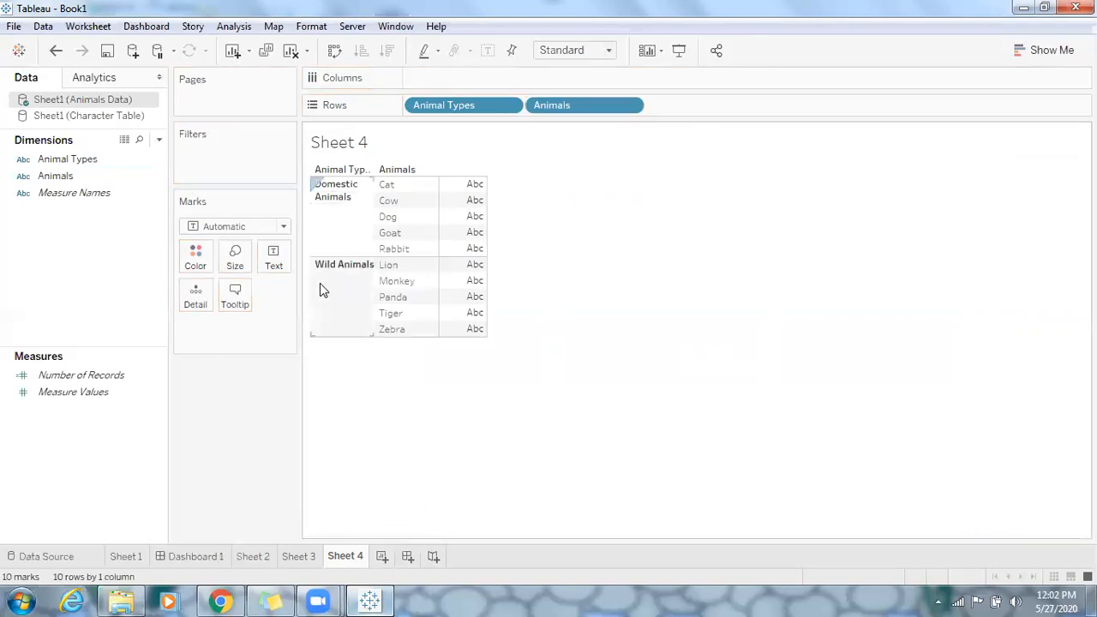
- Filter the new table to keep only Wild Animals and remove Animal Types from the rows
{"action": "left_click", "coordinate": [320, 284]}
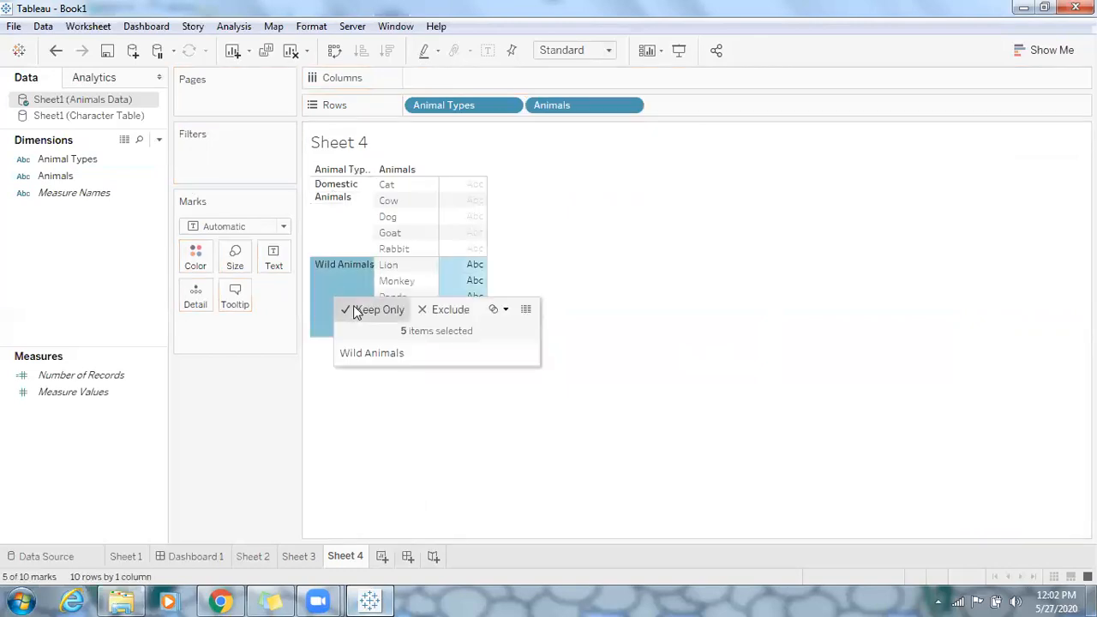
{"action": "left_click", "coordinate": [368, 309]}
{"action": "left_click_drag", "start_coordinate": [73, 276], "coordinate": [98, 265]}
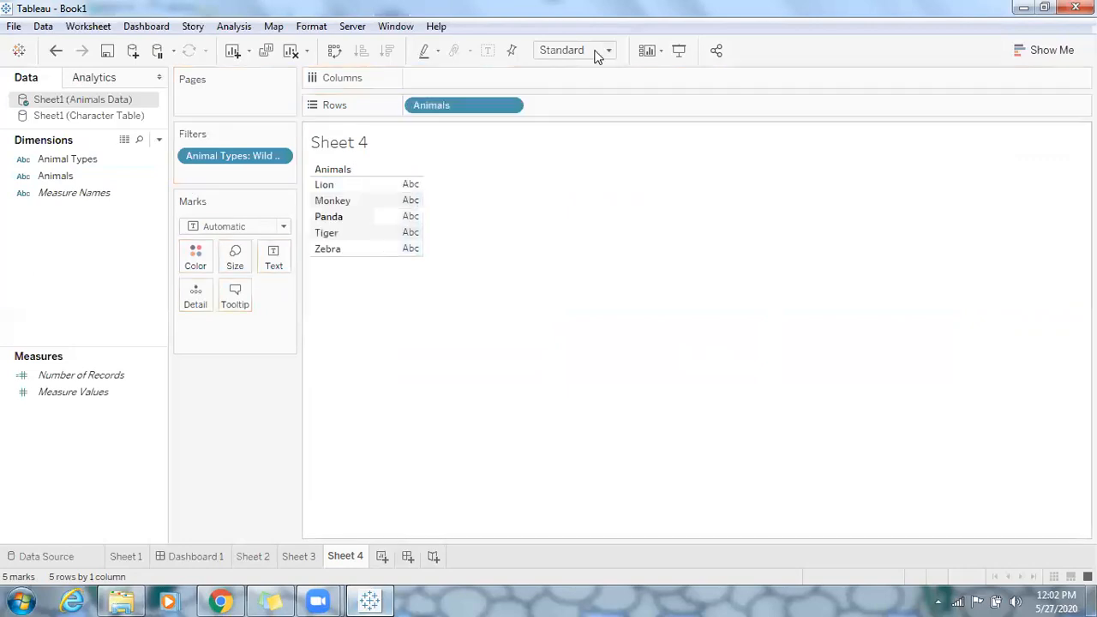
- Try the Entire View fit on the wild animals table, settling on Fit Height
{"action": "left_click", "coordinate": [609, 52]}
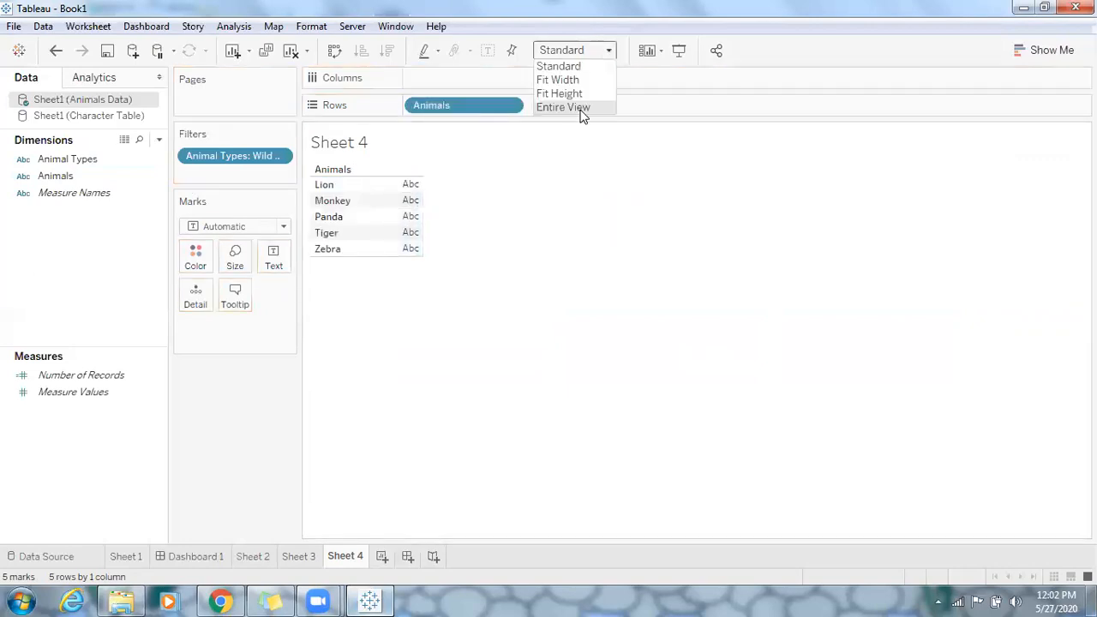
{"action": "left_click", "coordinate": [581, 114]}
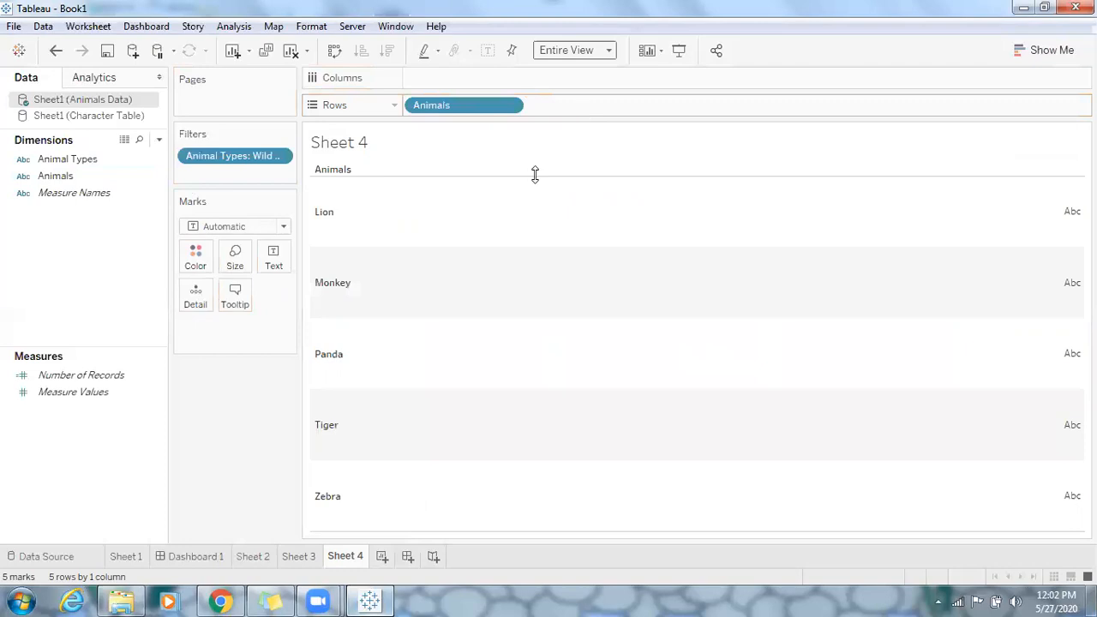
{"action": "left_click", "coordinate": [600, 50]}
{"action": "left_click", "coordinate": [573, 91]}
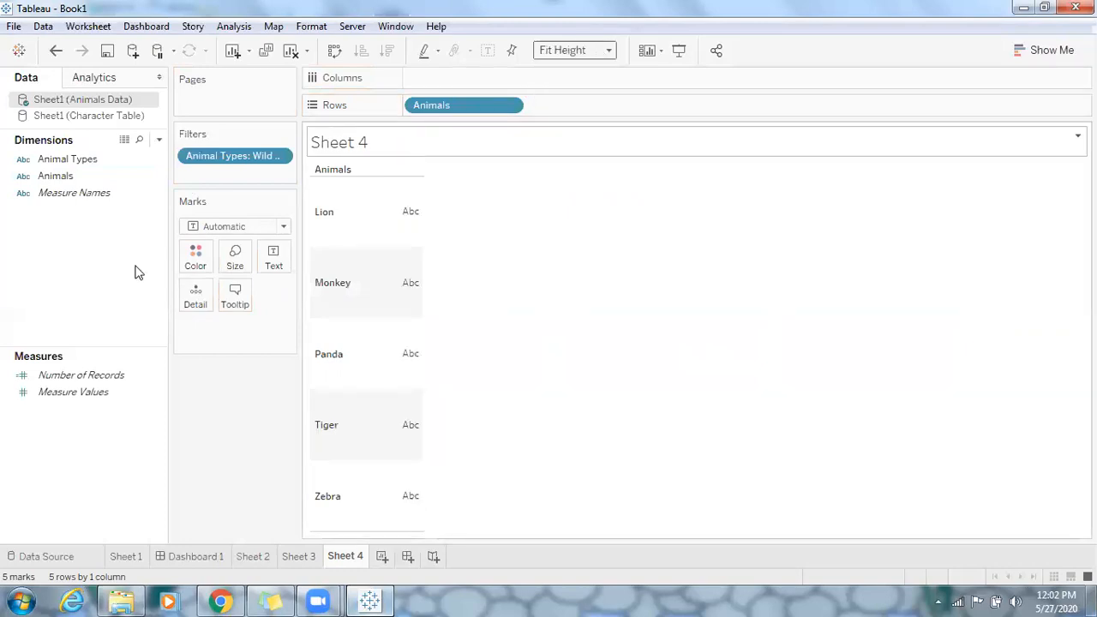
- Change the wild animals marks to Shape and assign the Animals field to the shape property
{"action": "left_click_drag", "start_coordinate": [39, 179], "coordinate": [276, 240]}
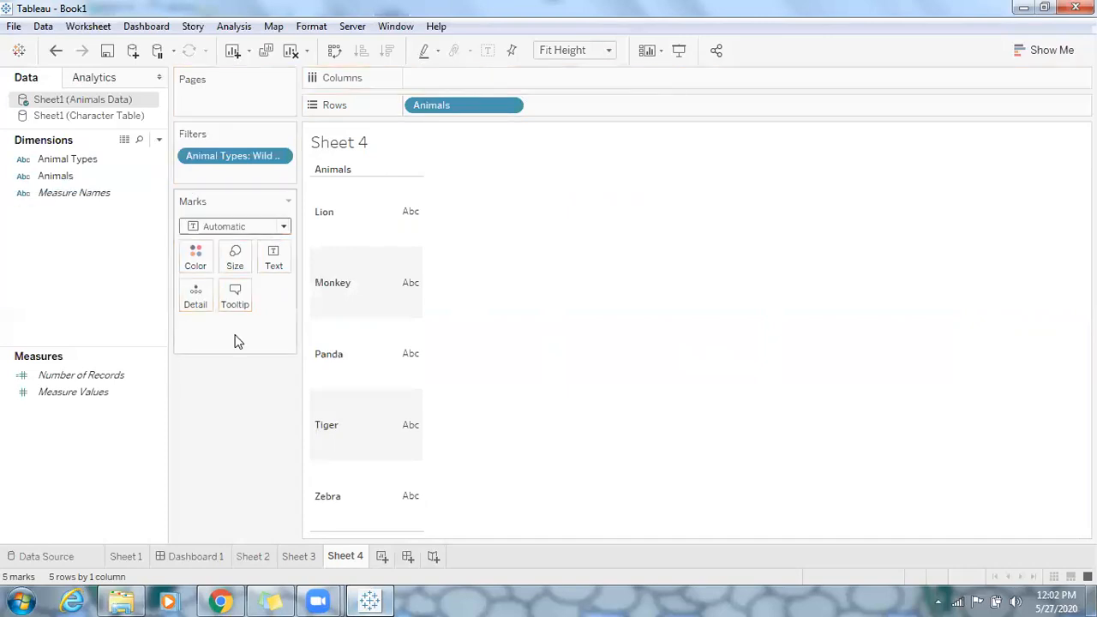
{"action": "left_click", "coordinate": [222, 360]}
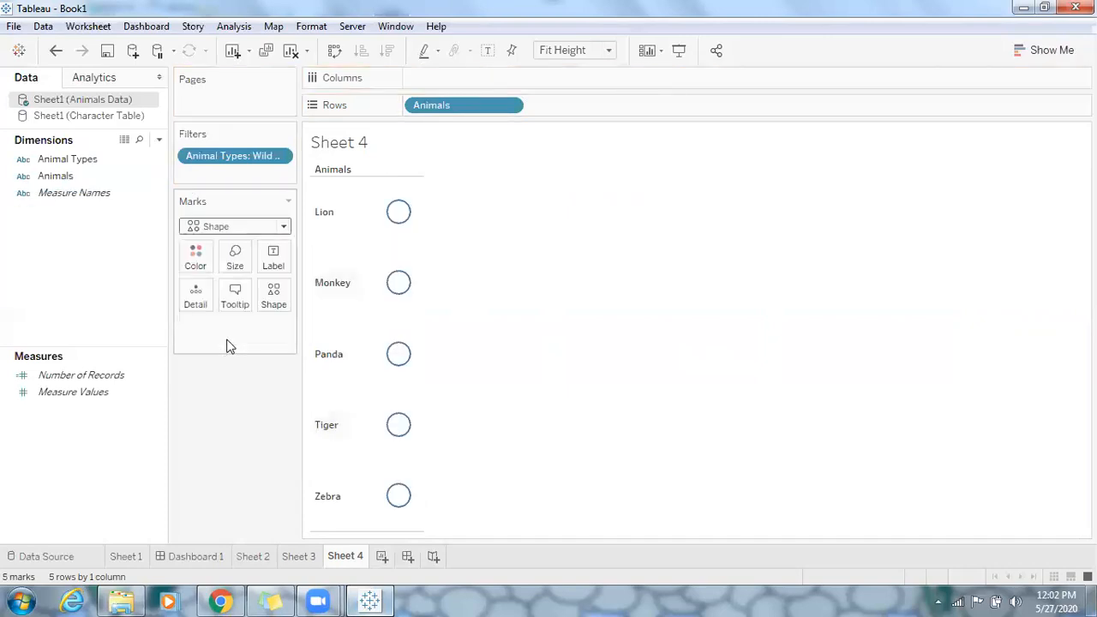
{"action": "left_click", "coordinate": [80, 177]}
{"action": "left_click", "coordinate": [275, 309]}
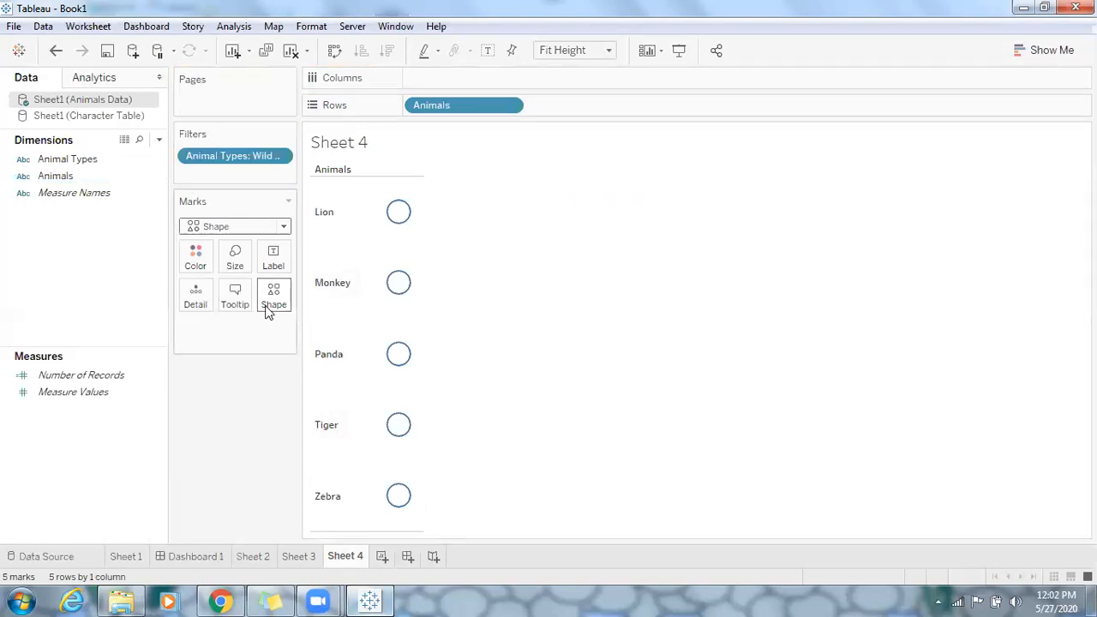